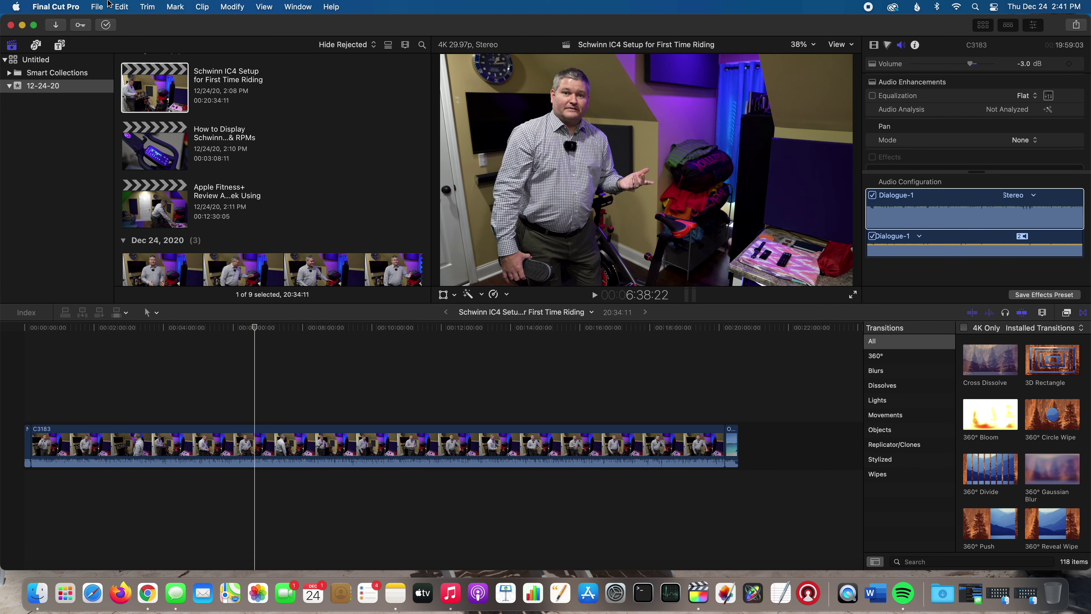
# Send the Schwinn IC4 Setup project to a new Compressor batch
pyautogui.click(97, 7)
pyautogui.moveTo(138, 163)
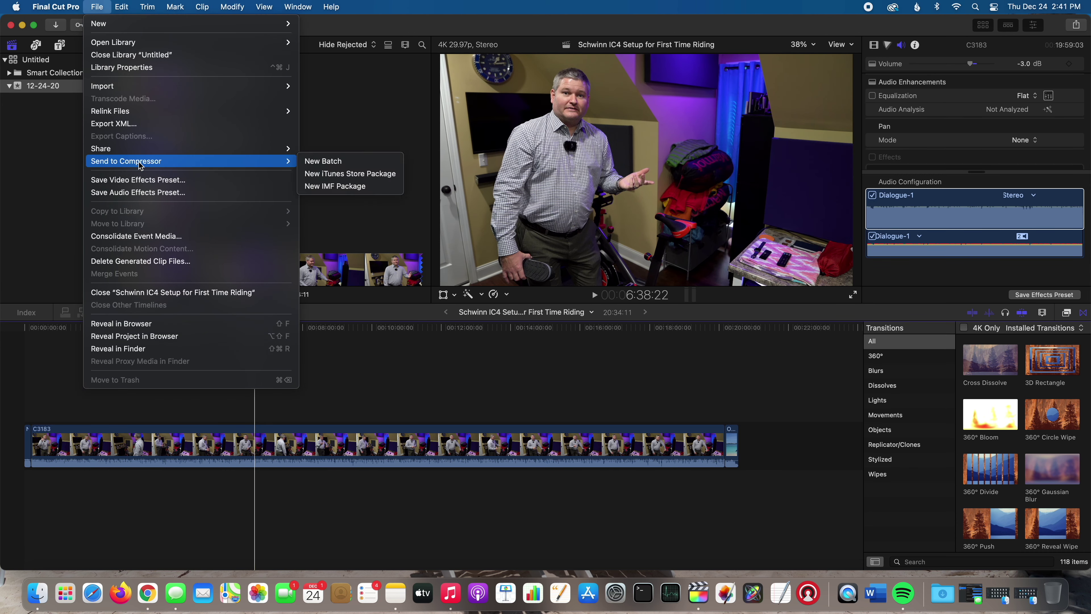
pyautogui.click(326, 163)
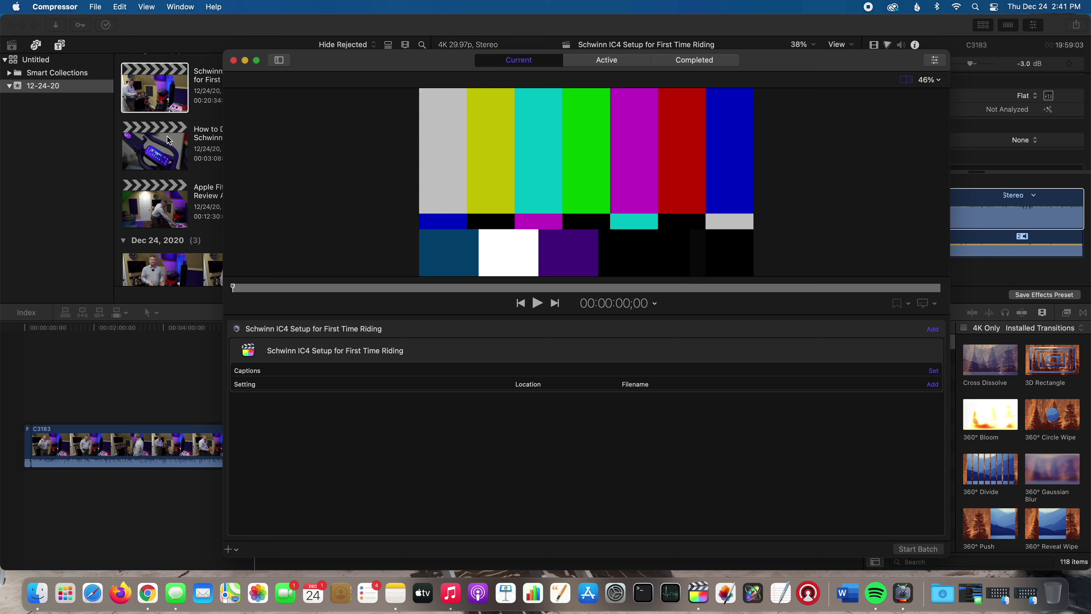
# Open the Schwinn IC4 Cadence & RPMs project and add it to the Compressor batch
pyautogui.doubleClick(167, 137)
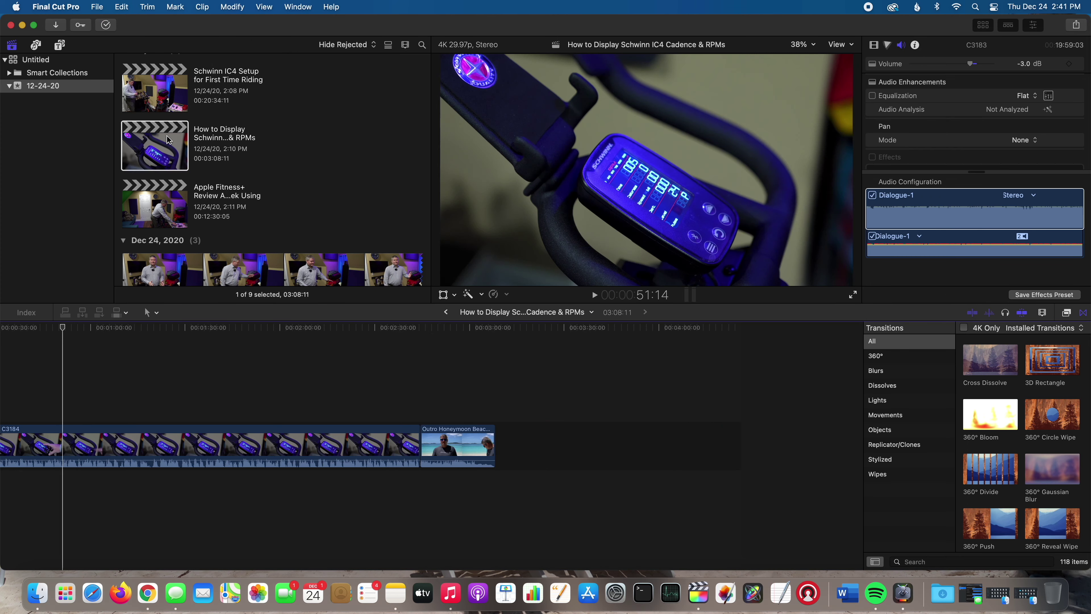
pyautogui.click(138, 389)
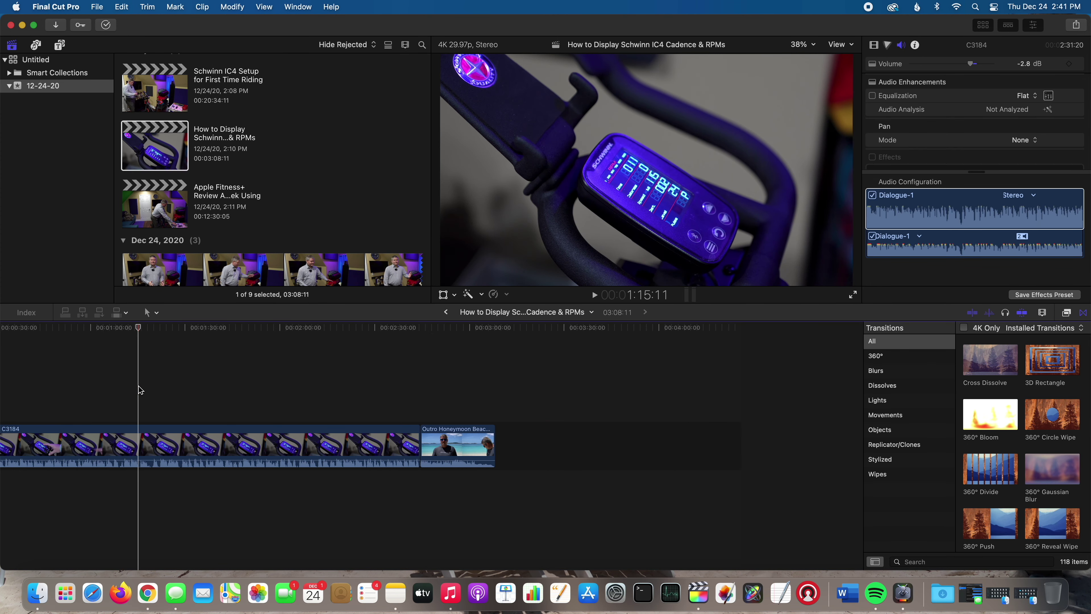
pyautogui.click(98, 7)
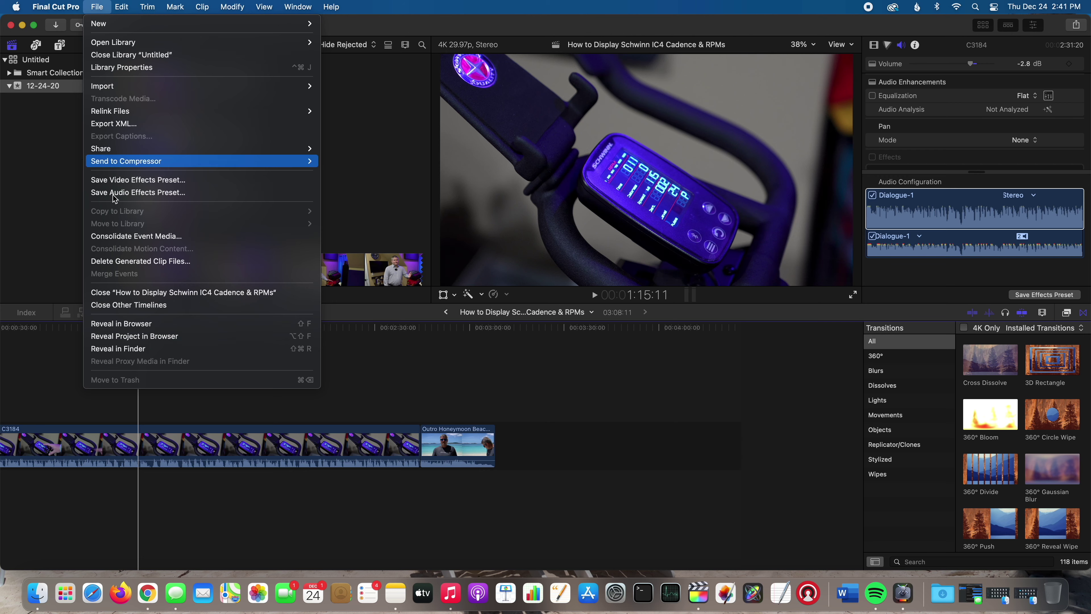
pyautogui.moveTo(167, 163)
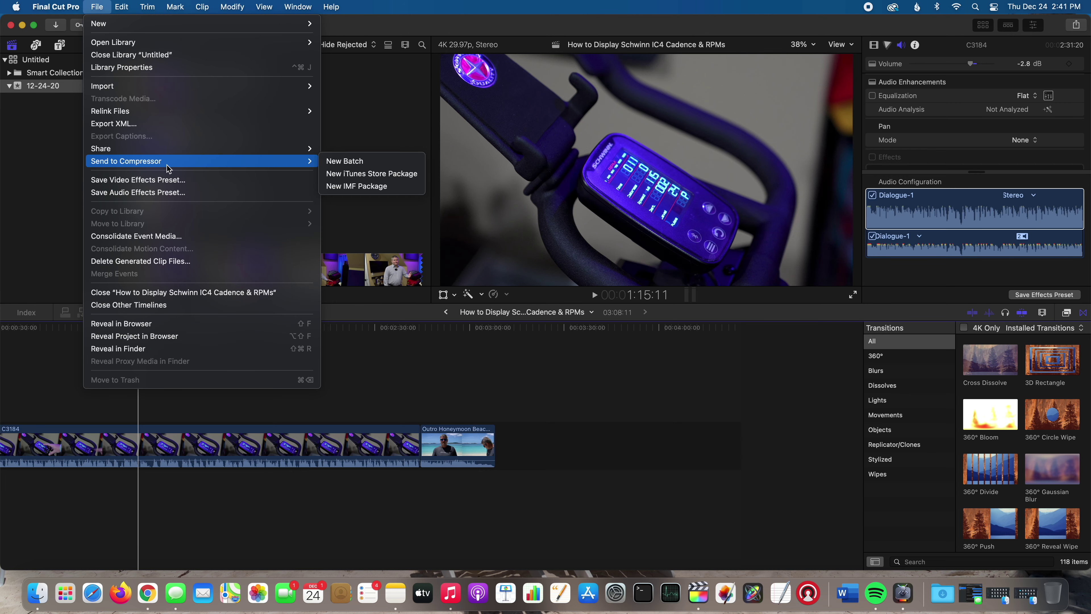
pyautogui.click(362, 169)
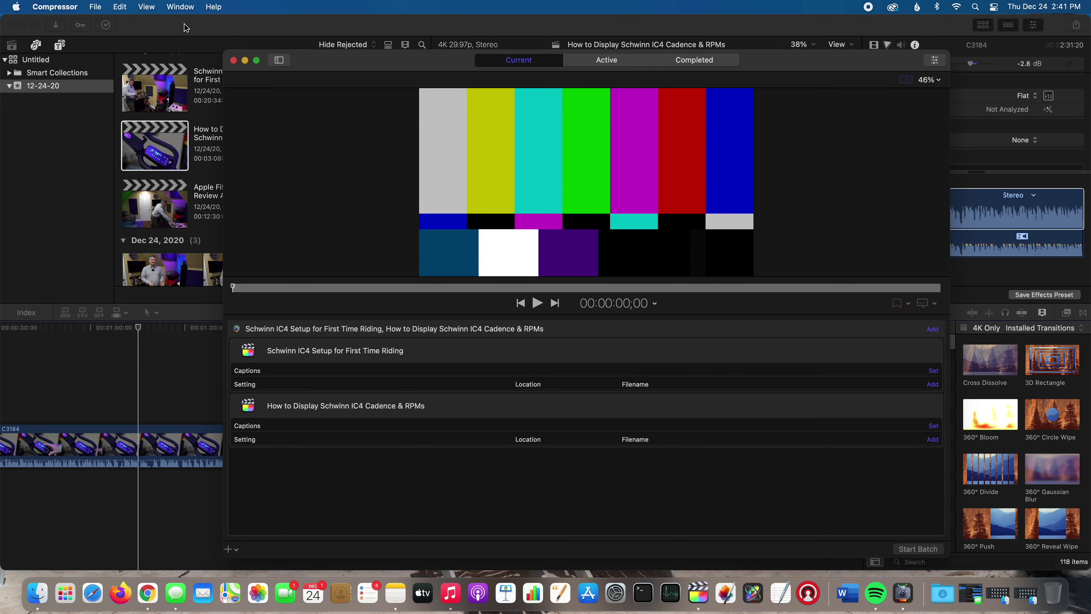
# Back in Final Cut Pro, add the Apple Fitness+ Review project to the same batch
pyautogui.click(173, 22)
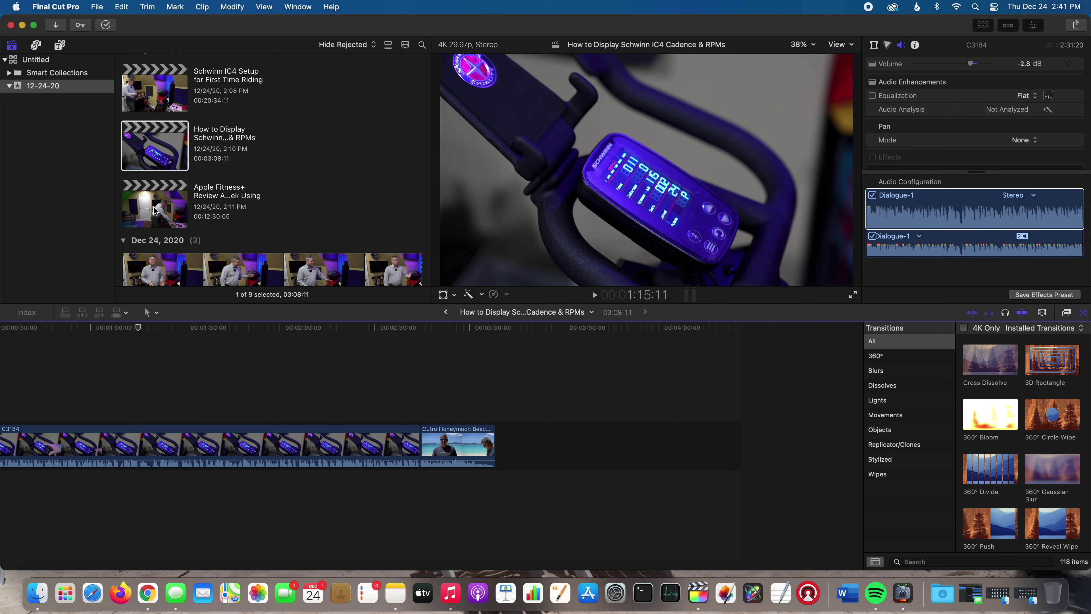
pyautogui.doubleClick(154, 217)
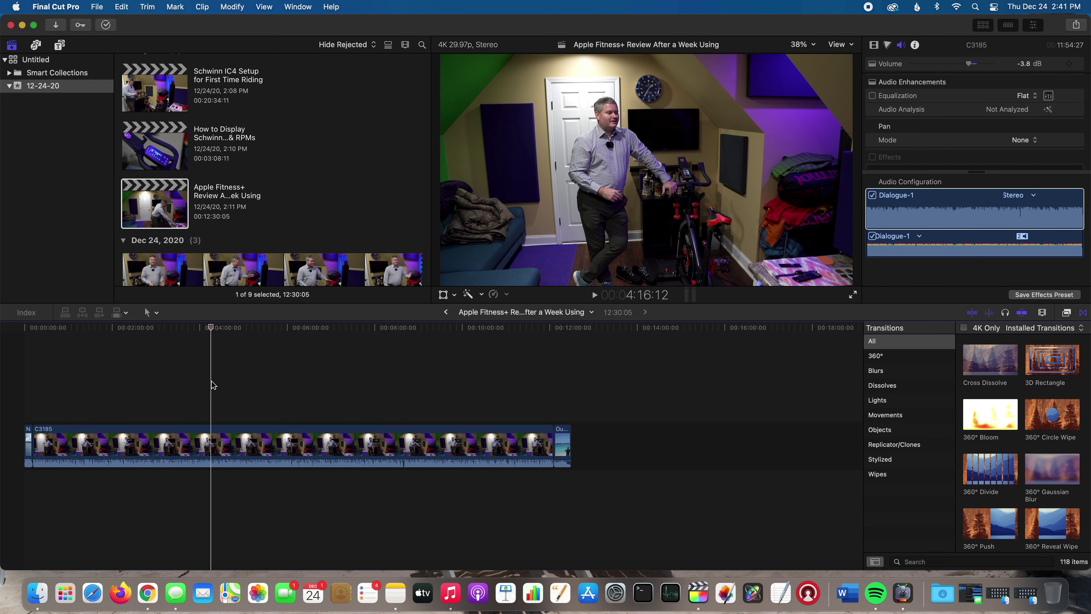
pyautogui.click(98, 7)
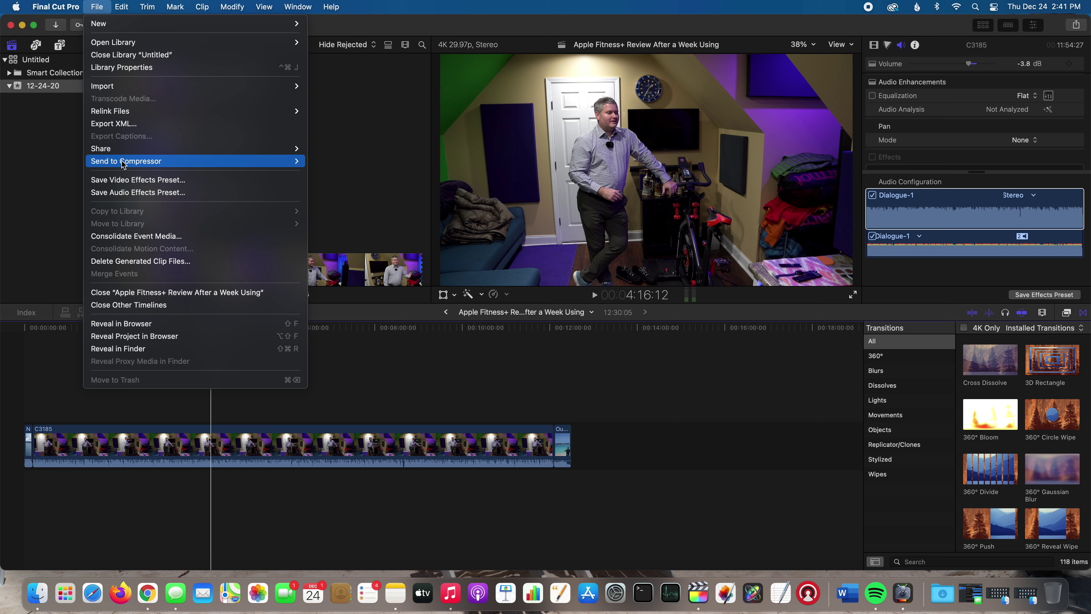
pyautogui.moveTo(219, 161)
pyautogui.click(377, 168)
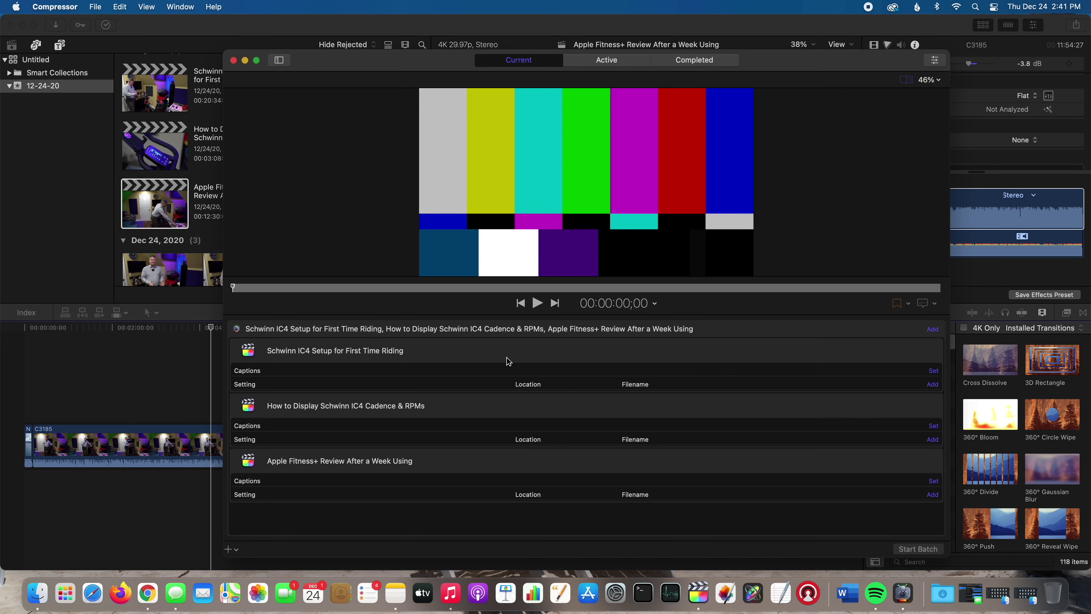
# Minimize Final Cut Pro and pick YouTube & Facebook > Up to 4K for the Schwinn job
pyautogui.click(22, 26)
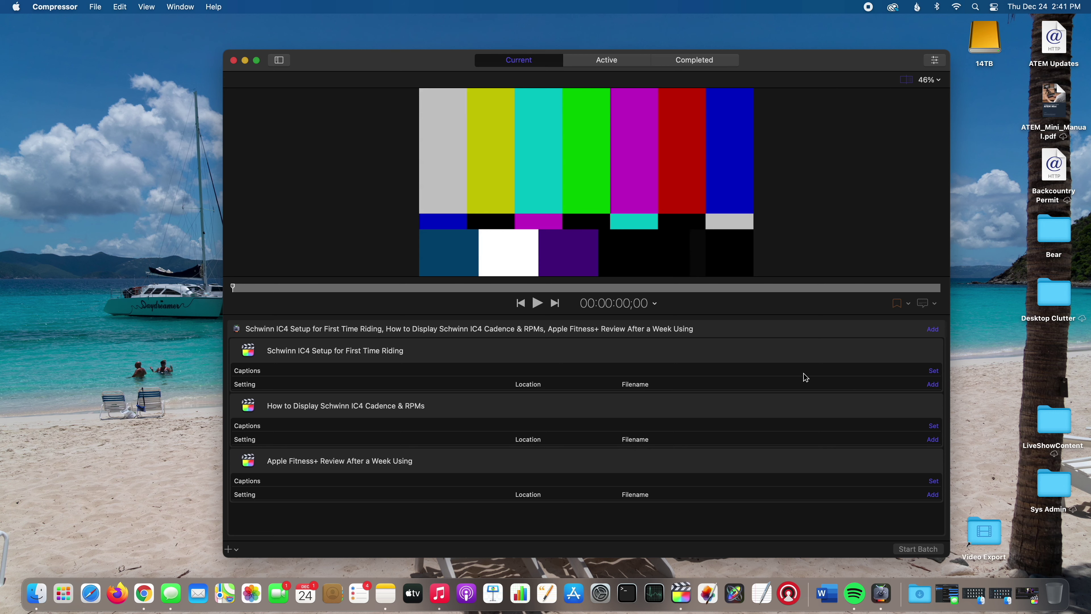
pyautogui.click(935, 386)
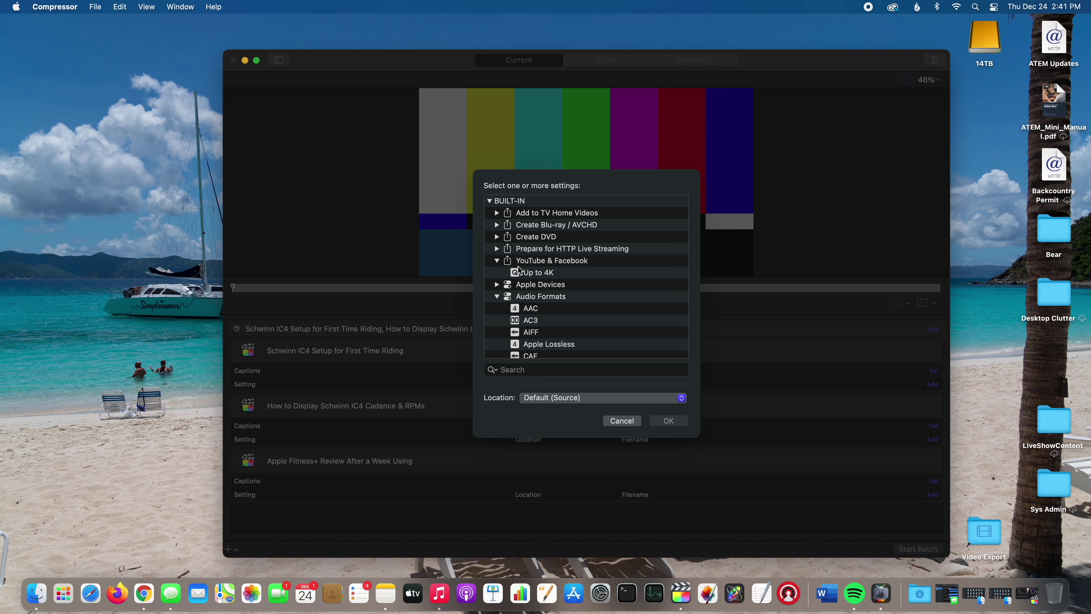
pyautogui.click(499, 261)
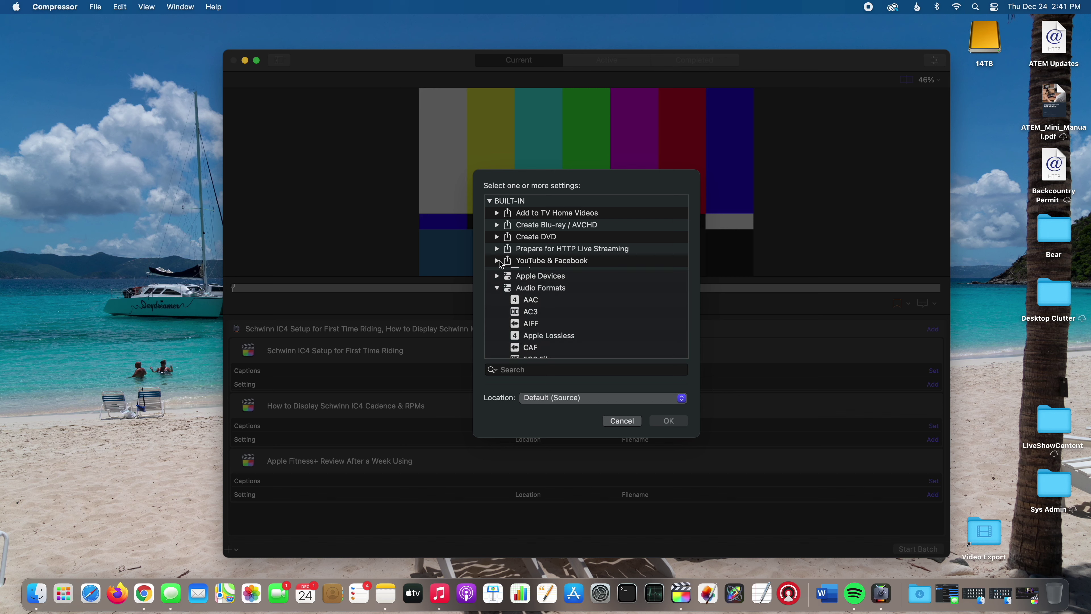
pyautogui.click(498, 261)
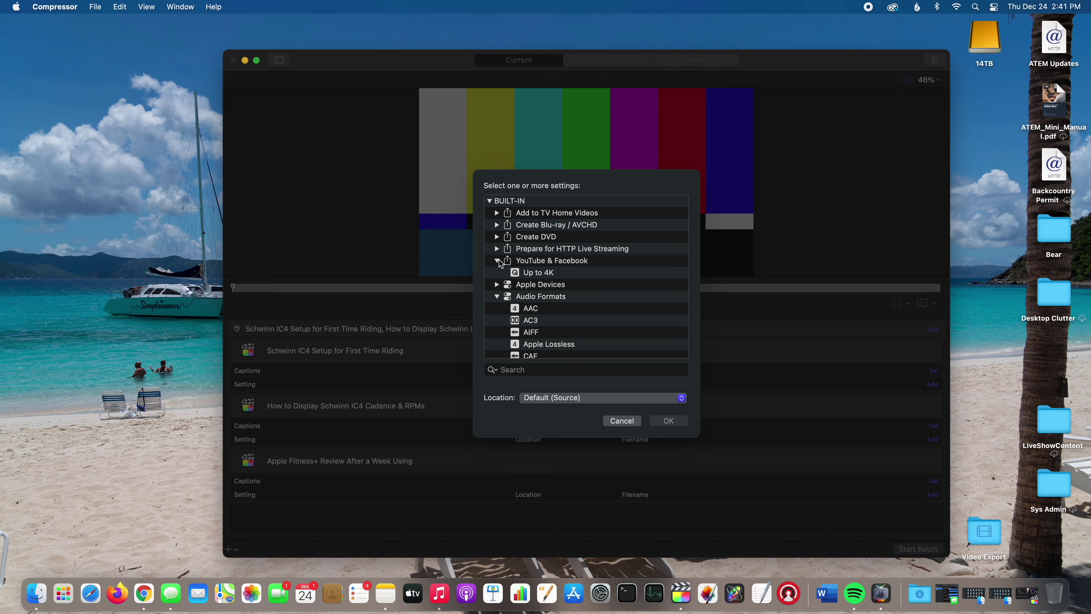
pyautogui.click(538, 275)
# Apply Up to 4K to the Schwinn job, then add and remove an Apple Devices 4K output
pyautogui.click(666, 421)
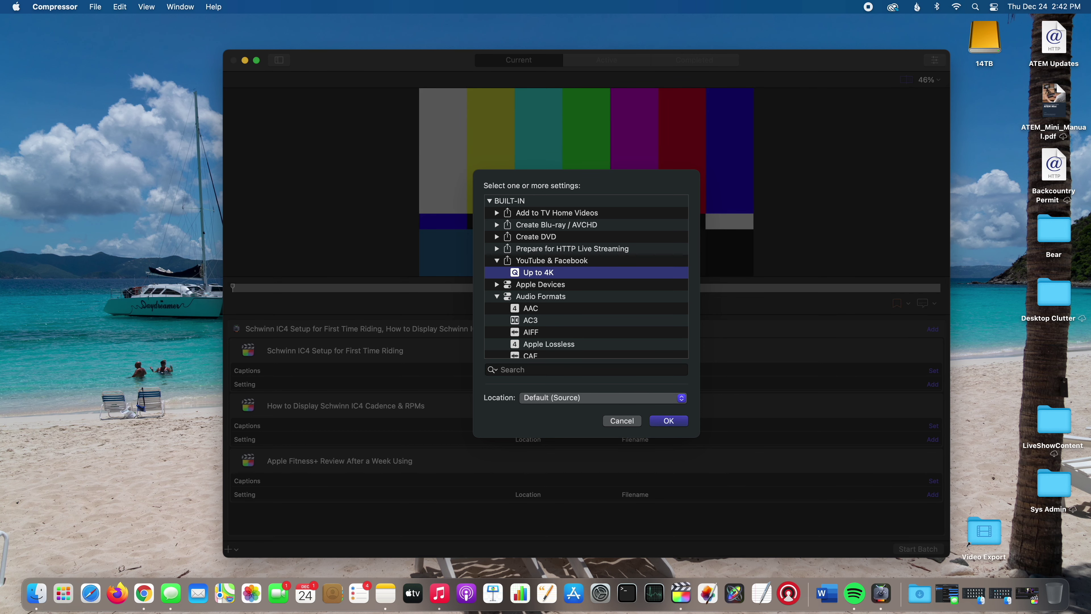
pyautogui.click(934, 385)
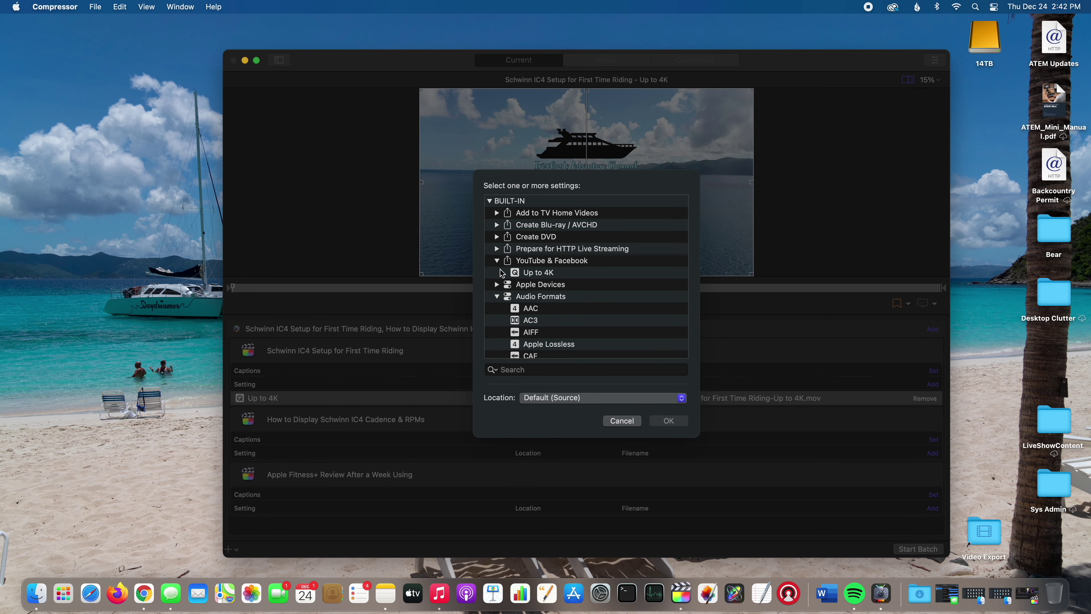
pyautogui.click(498, 286)
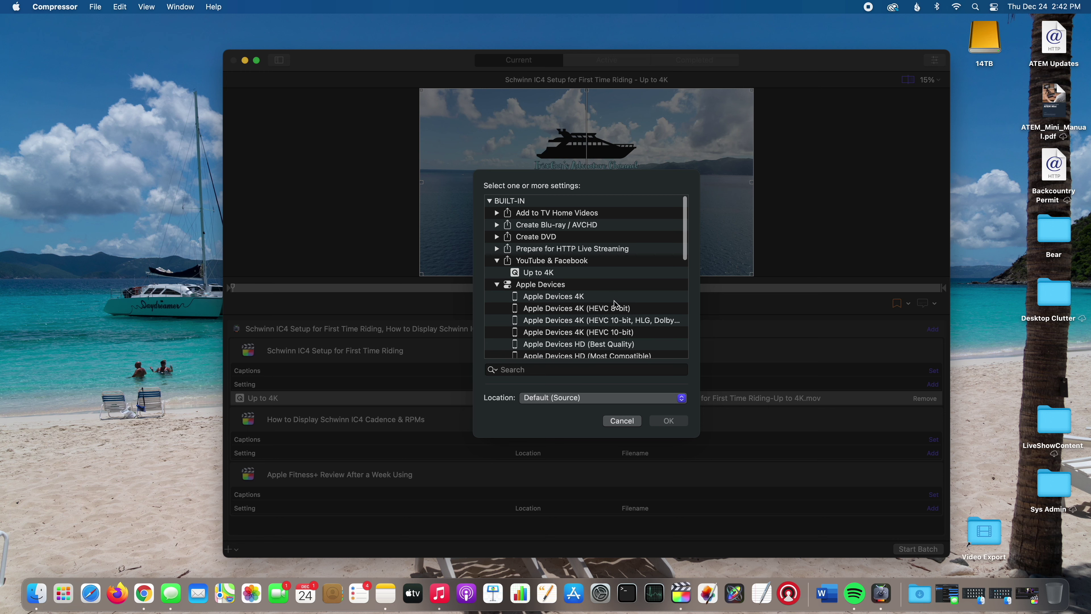
pyautogui.scroll(-2, 616, 305)
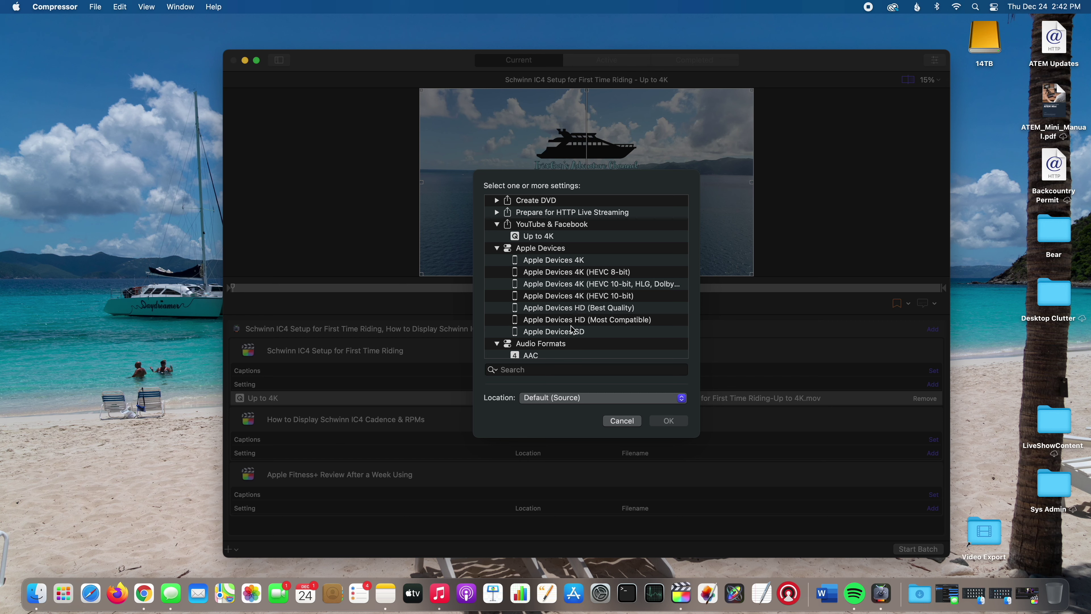
pyautogui.click(573, 266)
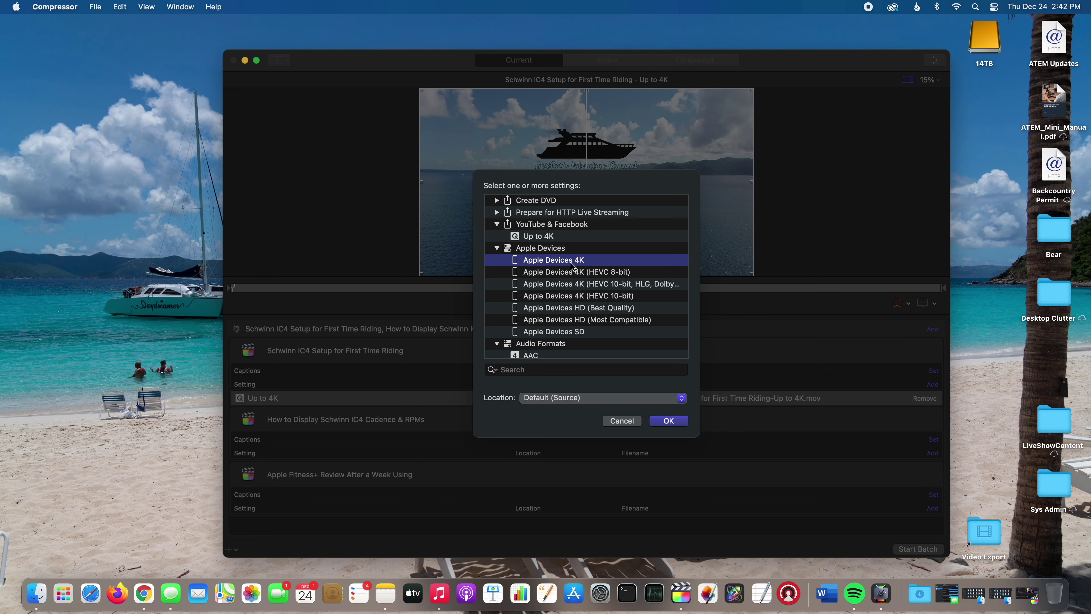
pyautogui.click(670, 421)
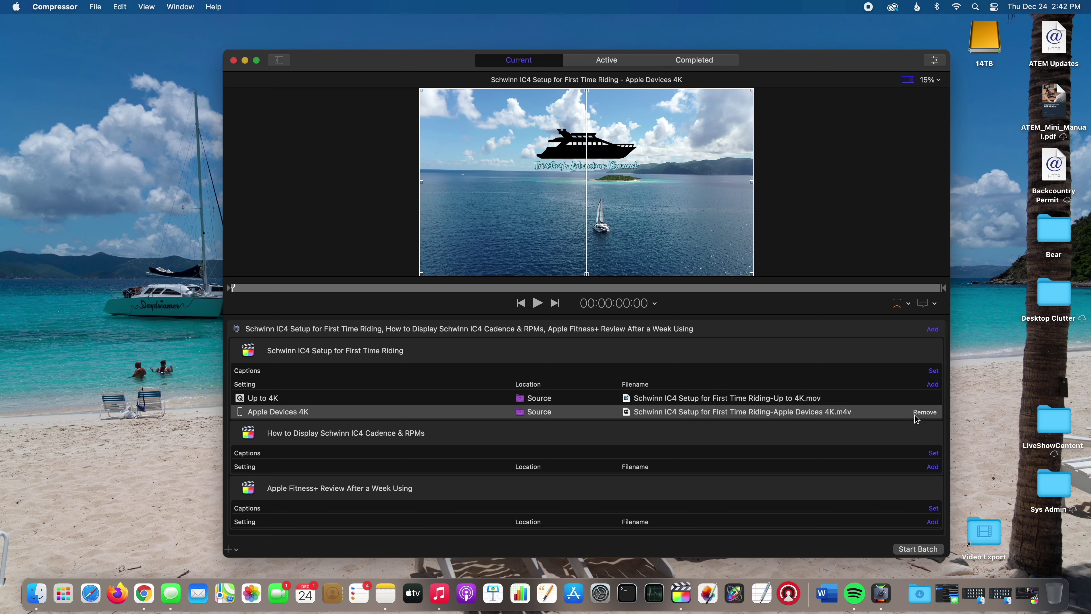
pyautogui.click(925, 413)
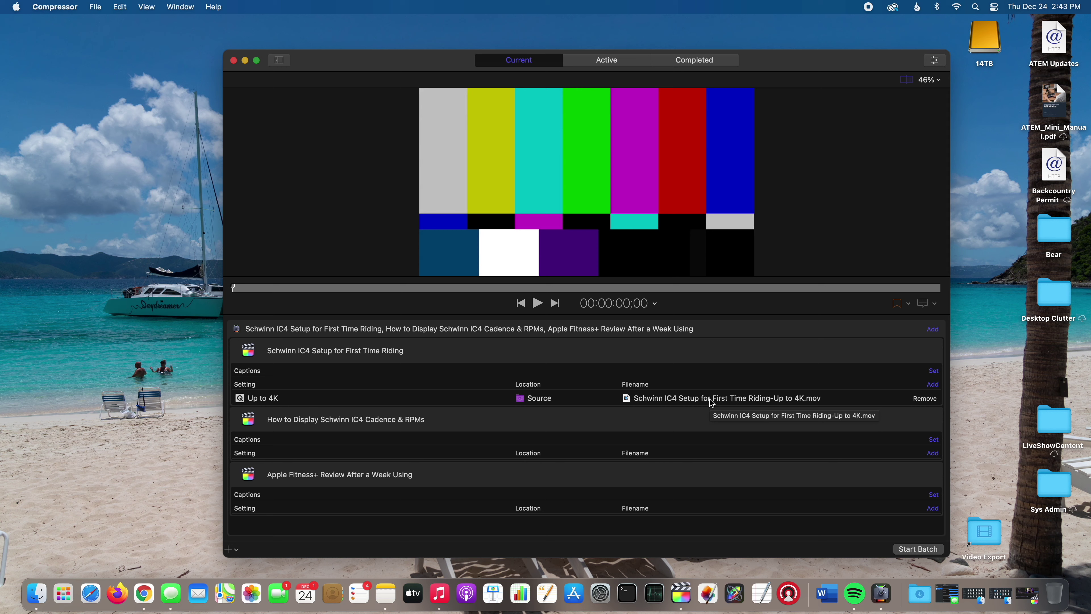
# Give the Cadence & RPMs job the Up to 4K output setting
pyautogui.click(934, 454)
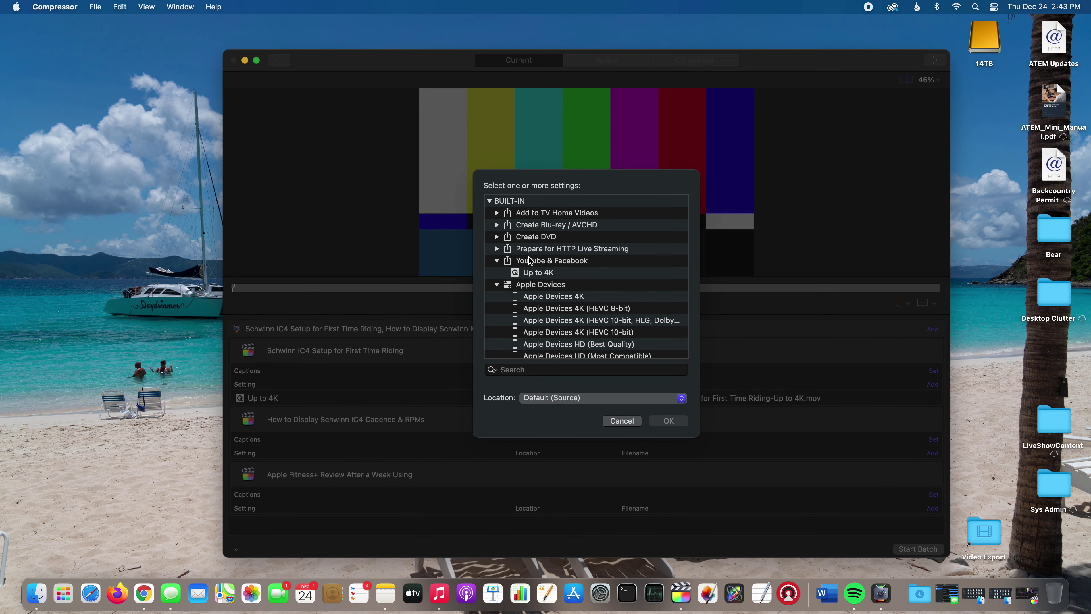
pyautogui.click(541, 276)
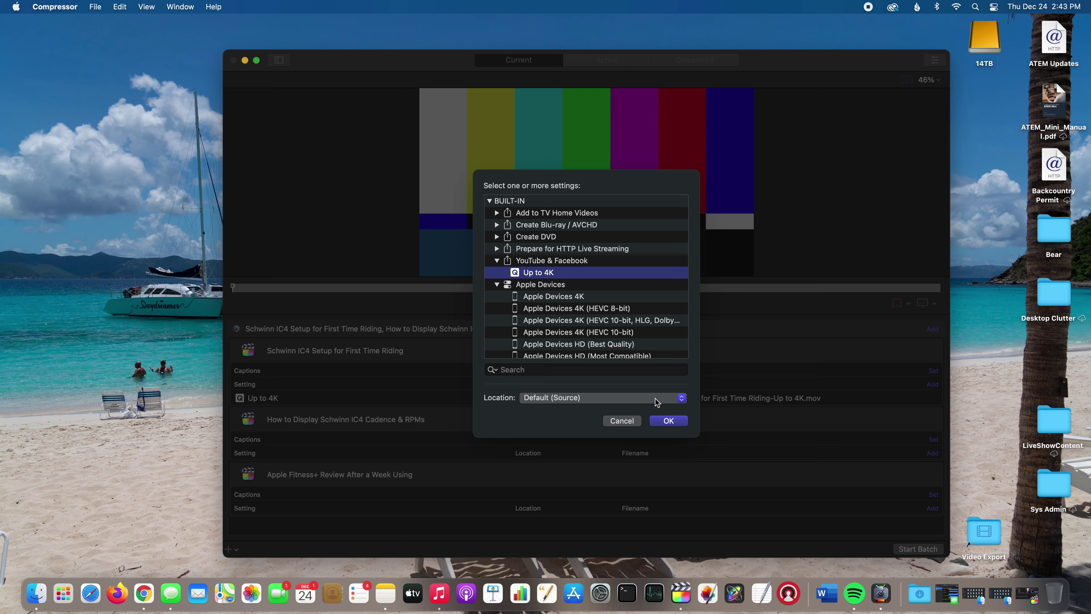
pyautogui.click(668, 421)
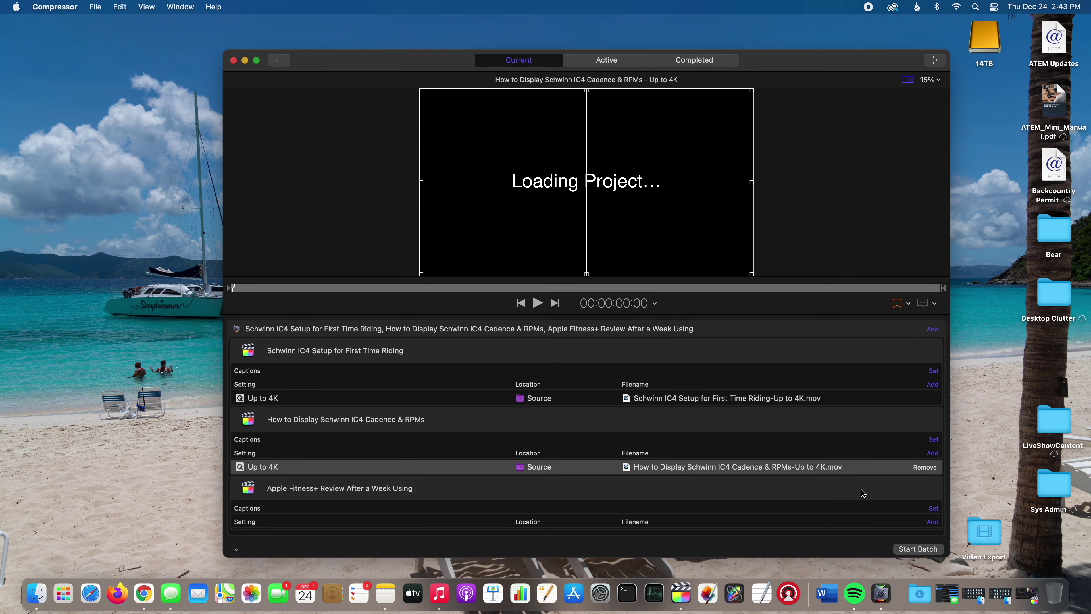
# For the third job, browse the MPEG Files, ProRes, Video Sharing Services and Audio Formats groups
pyautogui.click(933, 522)
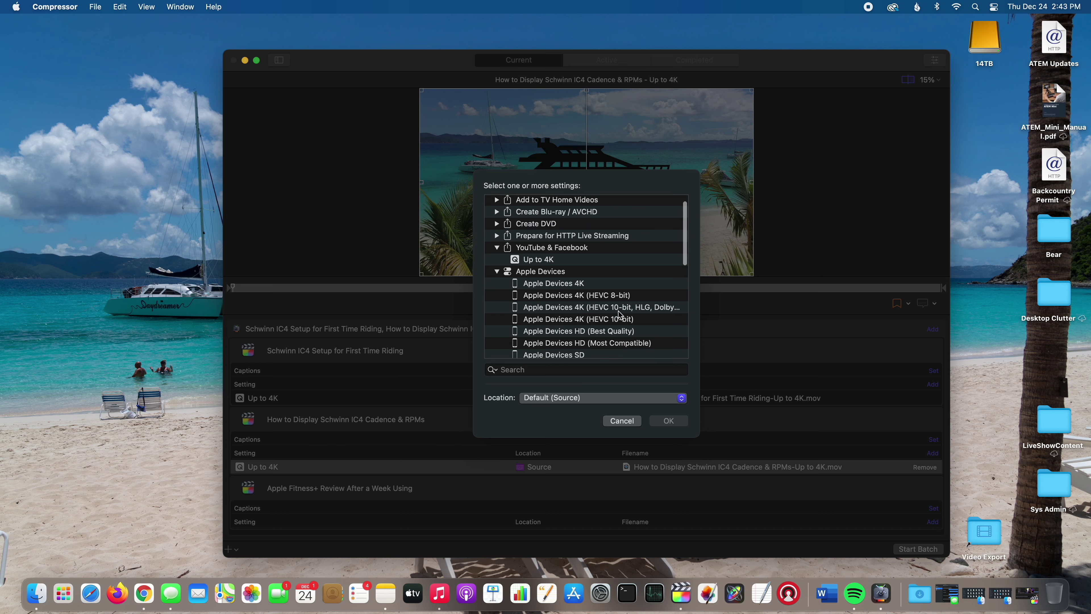
pyautogui.scroll(-10, 620, 315)
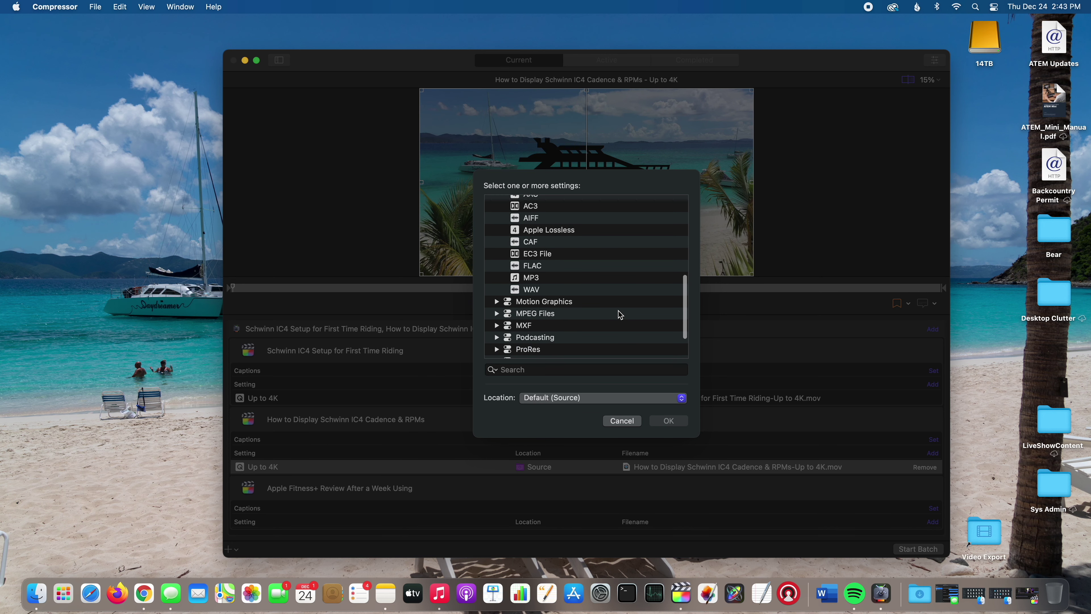
pyautogui.scroll(-3, 620, 312)
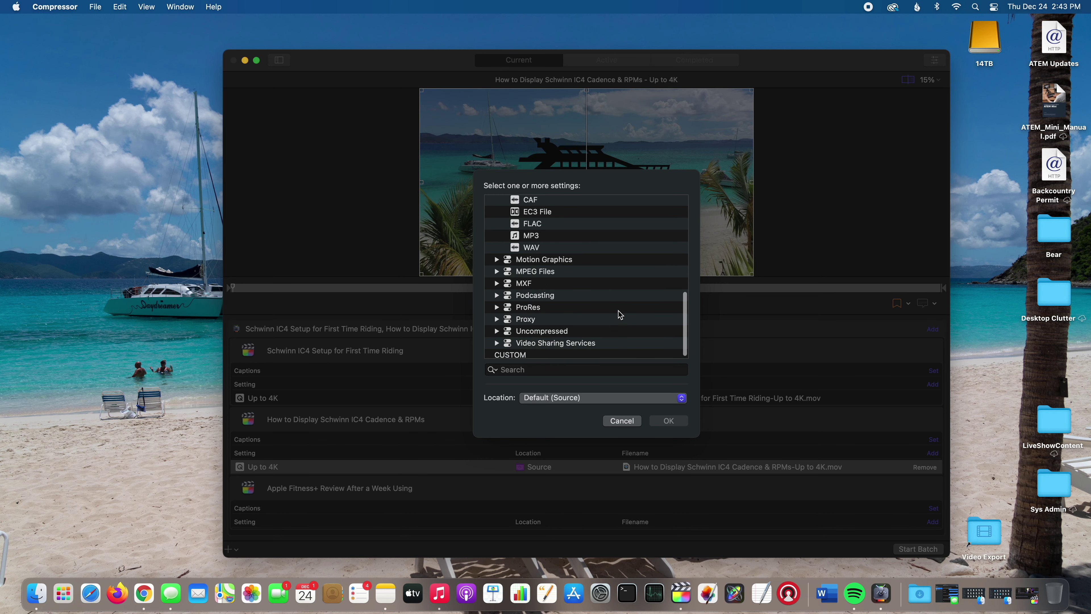
pyautogui.click(498, 269)
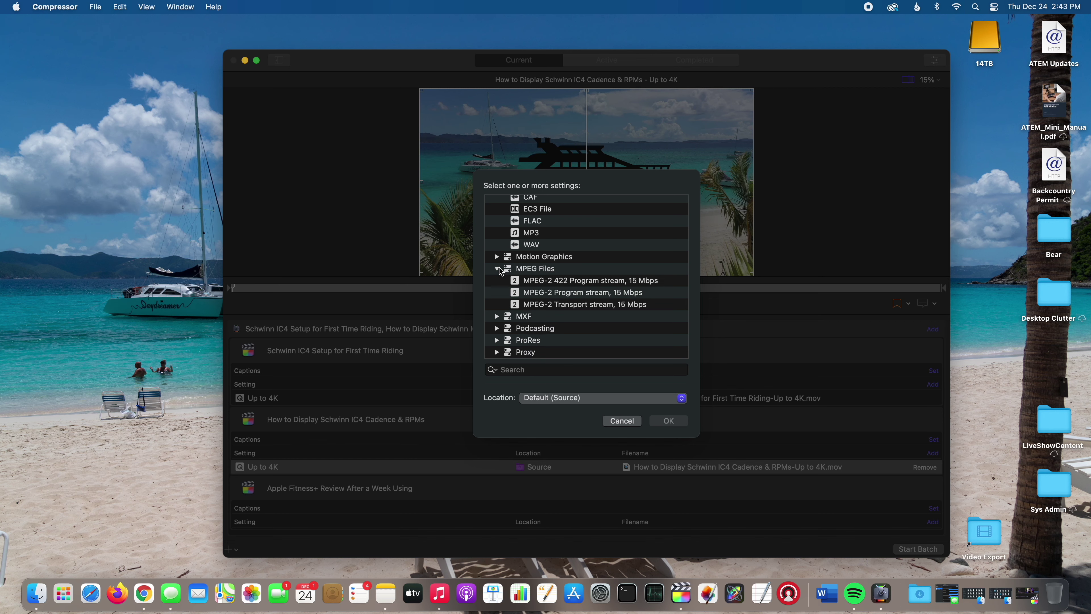
pyautogui.click(498, 270)
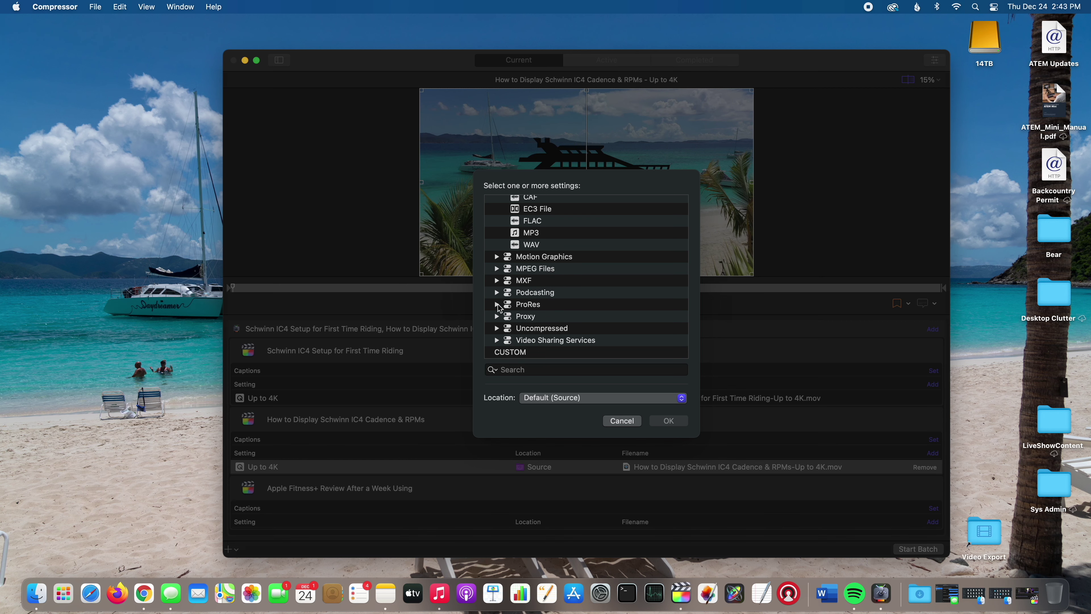
pyautogui.click(497, 304)
pyautogui.scroll(-5, 500, 309)
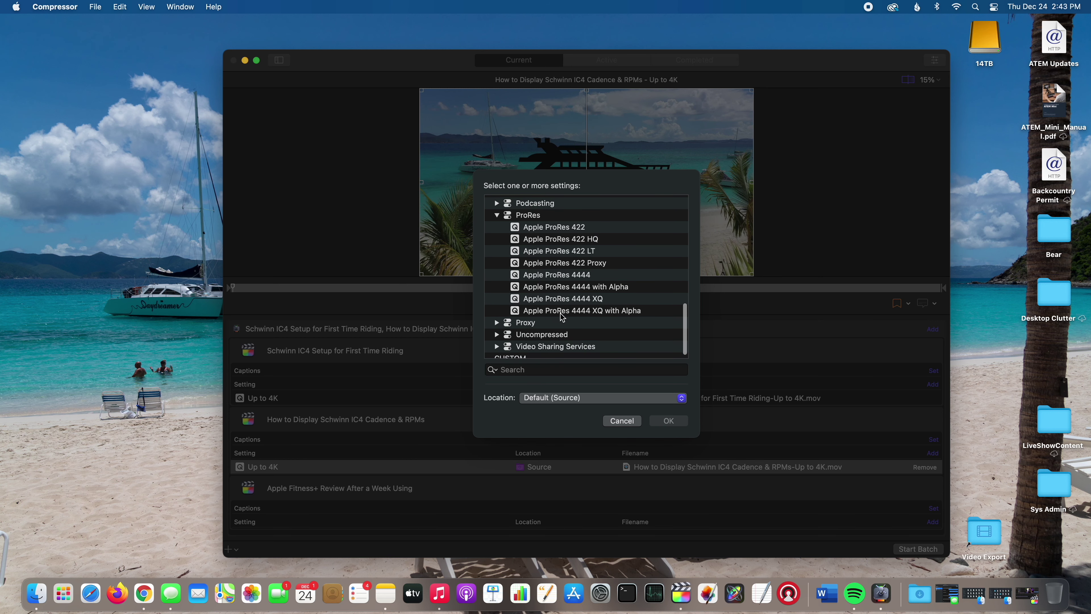
pyautogui.scroll(5, 563, 317)
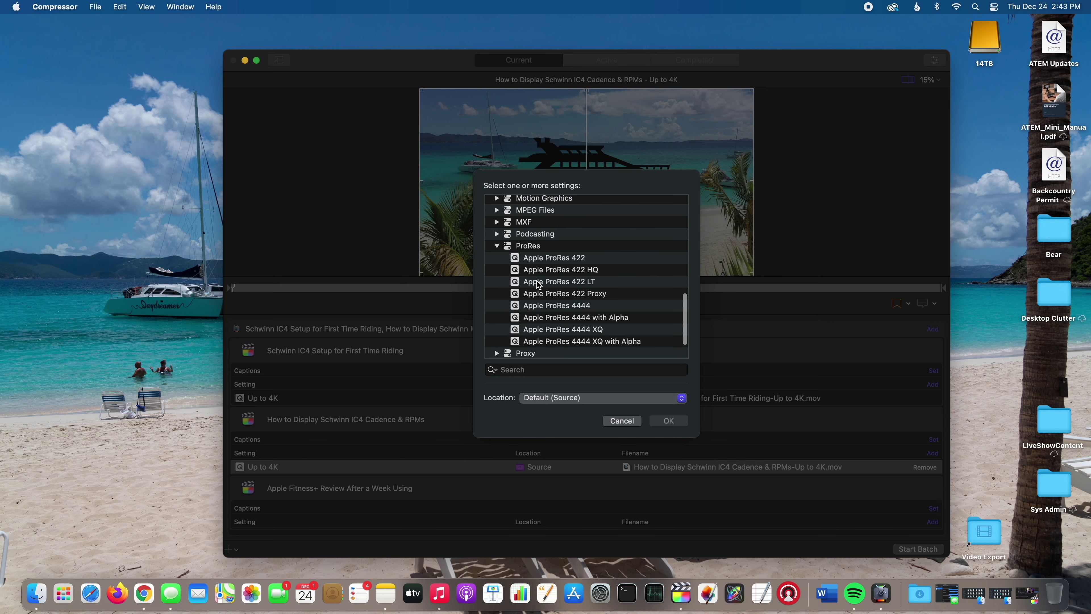
pyautogui.click(497, 275)
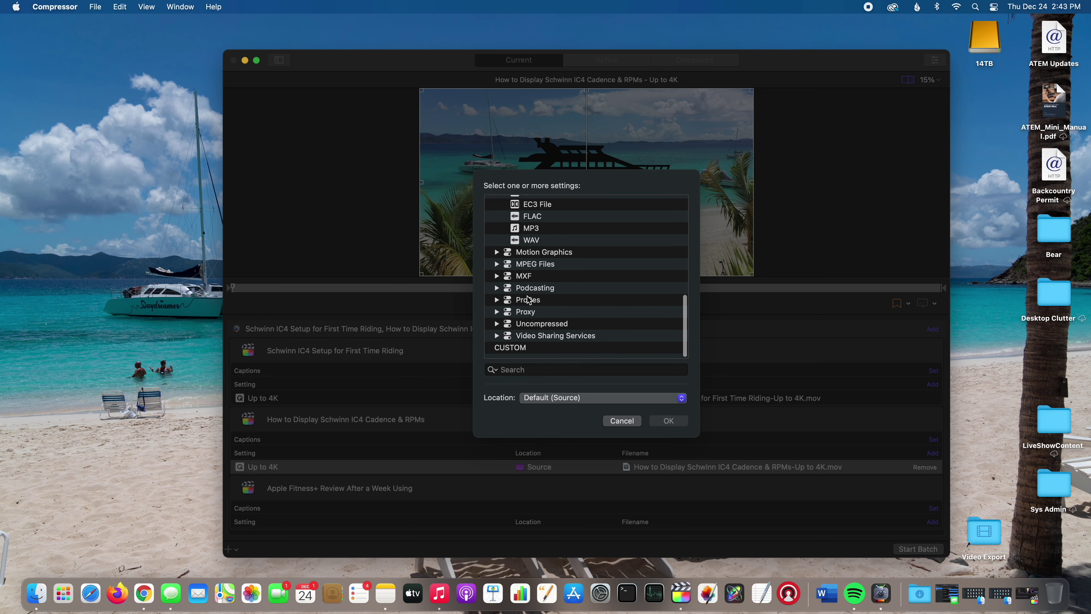
pyautogui.click(497, 342)
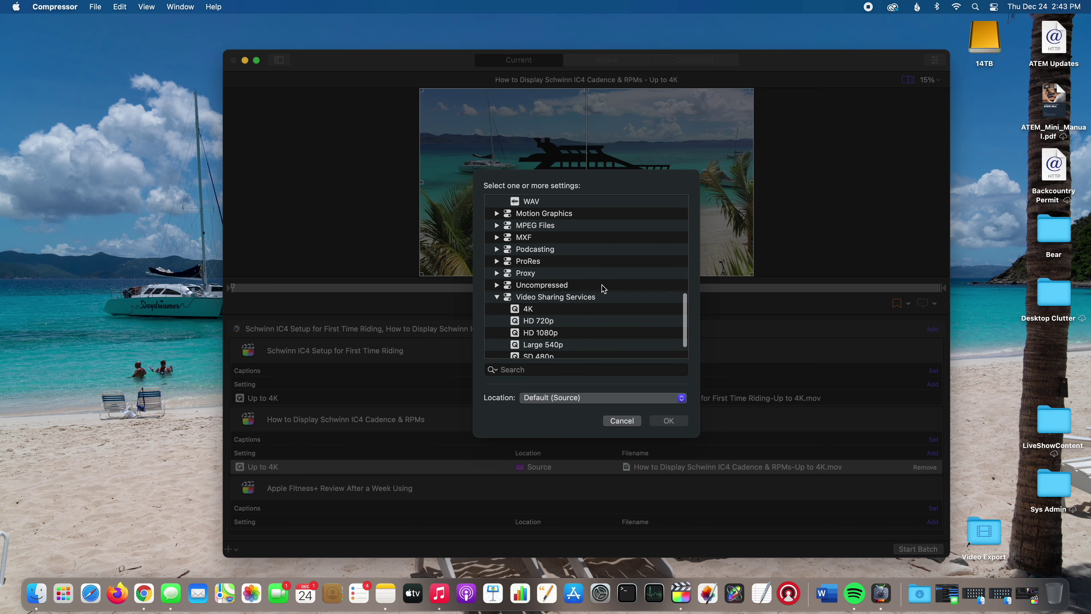
pyautogui.scroll(-3, 602, 287)
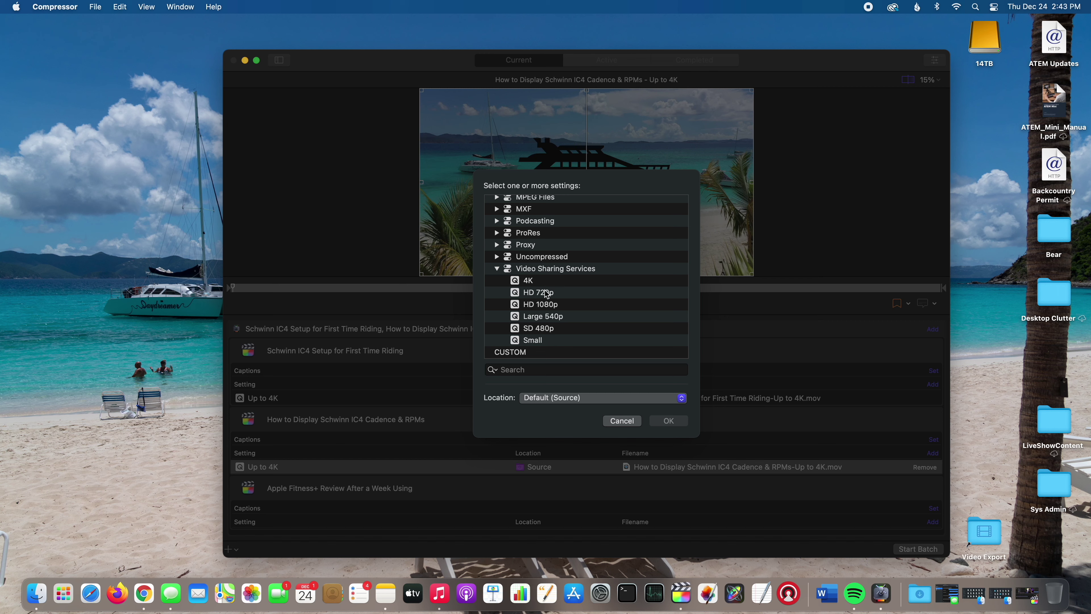
pyautogui.click(497, 269)
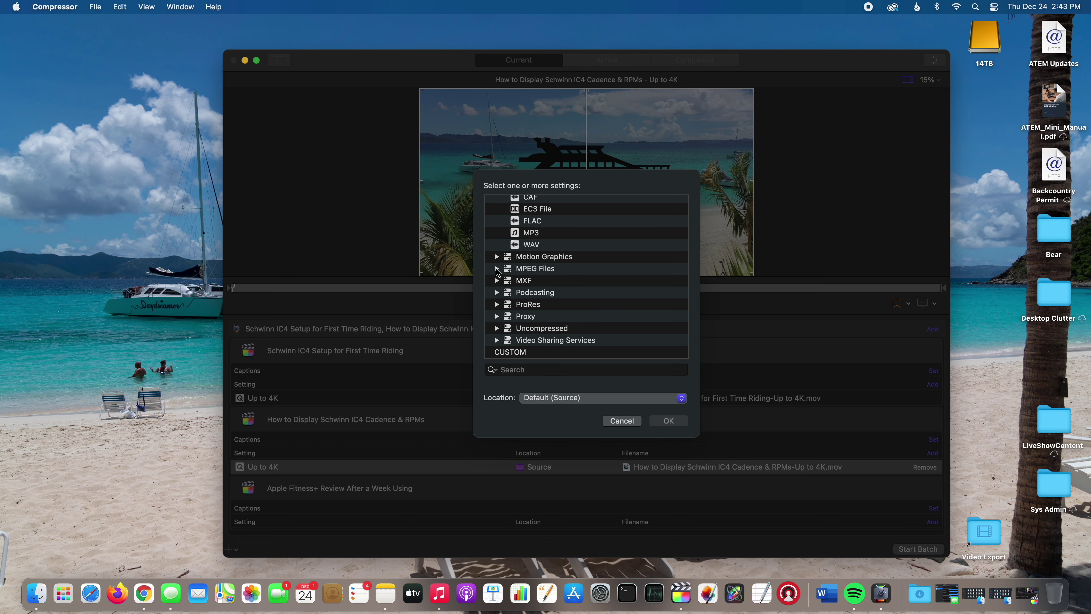
pyautogui.scroll(5, 613, 274)
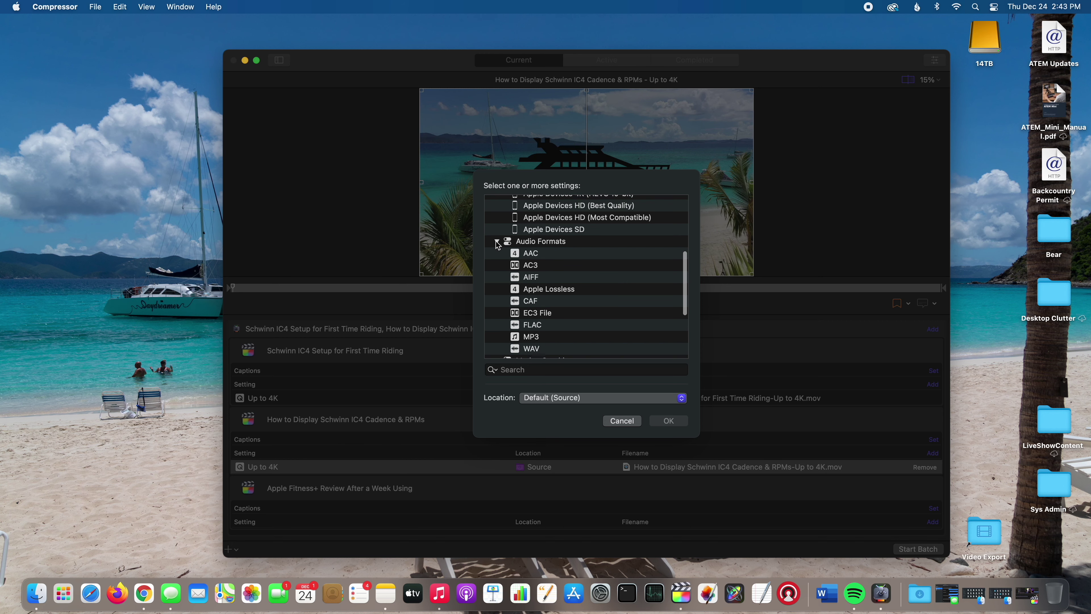
pyautogui.click(497, 242)
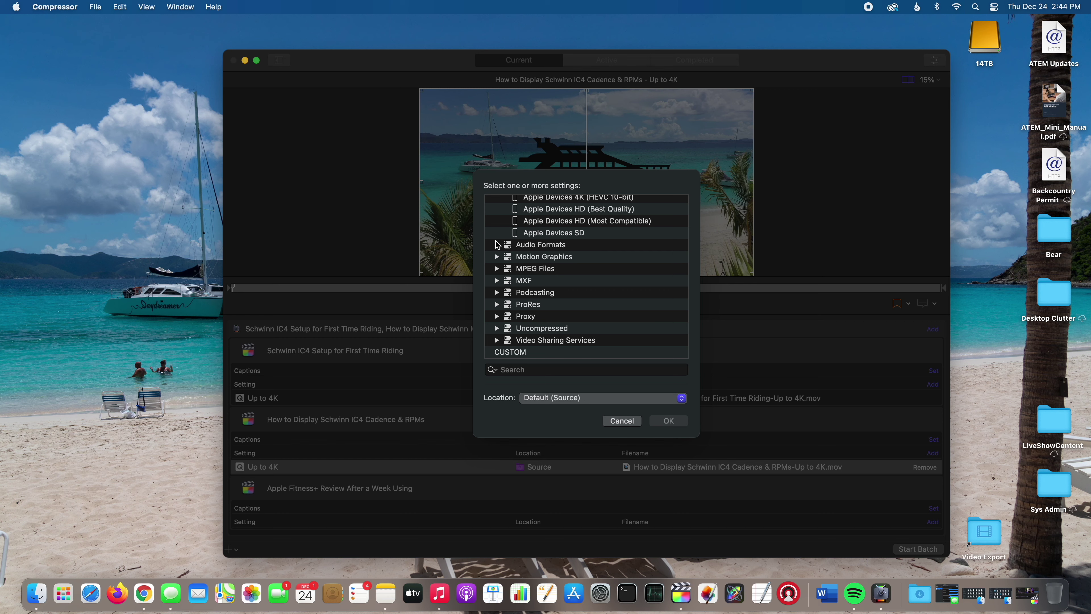
# Select Up to 4K for the Apple Fitness+ Review job and confirm it
pyautogui.scroll(-1, 578, 284)
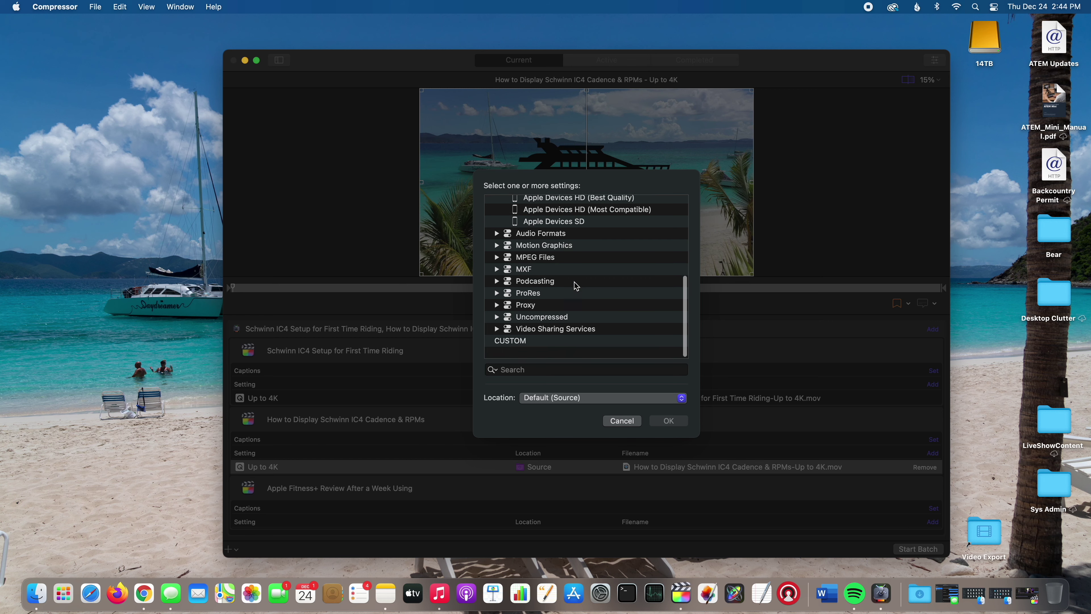
pyautogui.scroll(1, 577, 284)
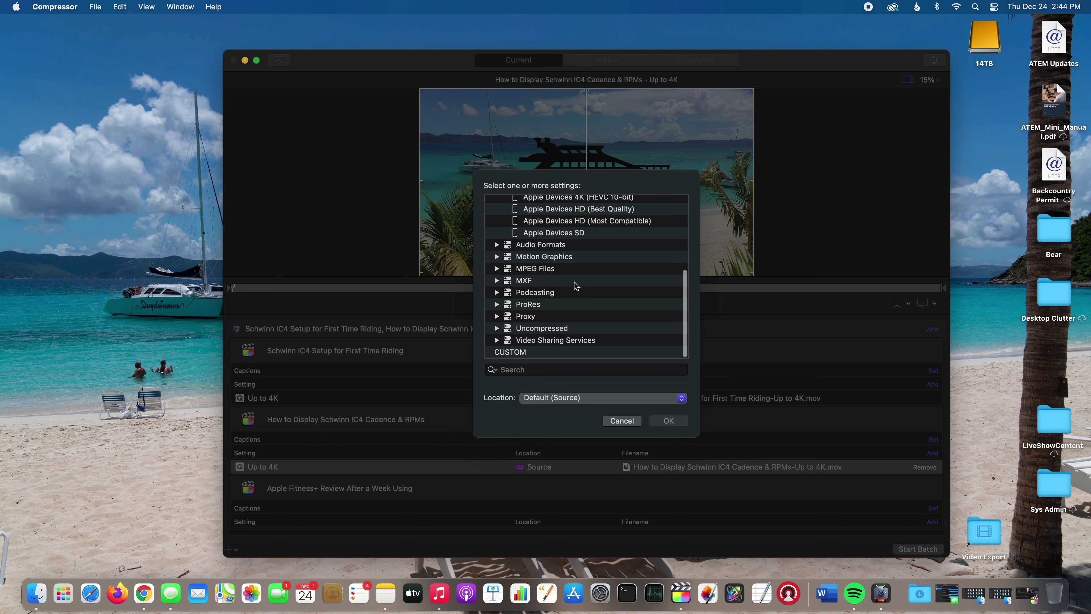
pyautogui.click(497, 340)
pyautogui.scroll(-4, 596, 281)
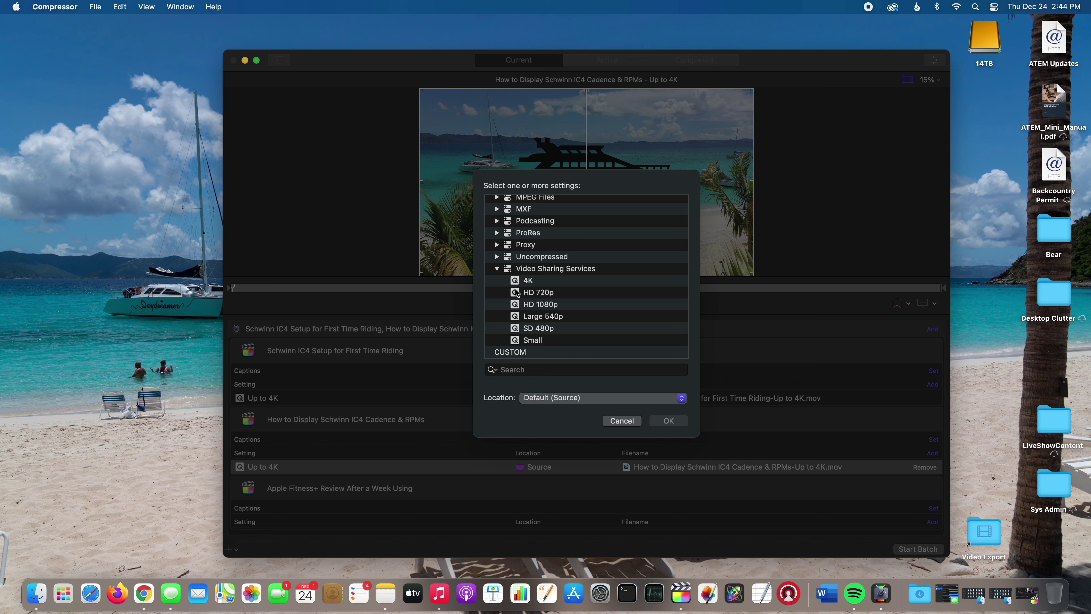
pyautogui.click(498, 269)
pyautogui.scroll(5, 621, 284)
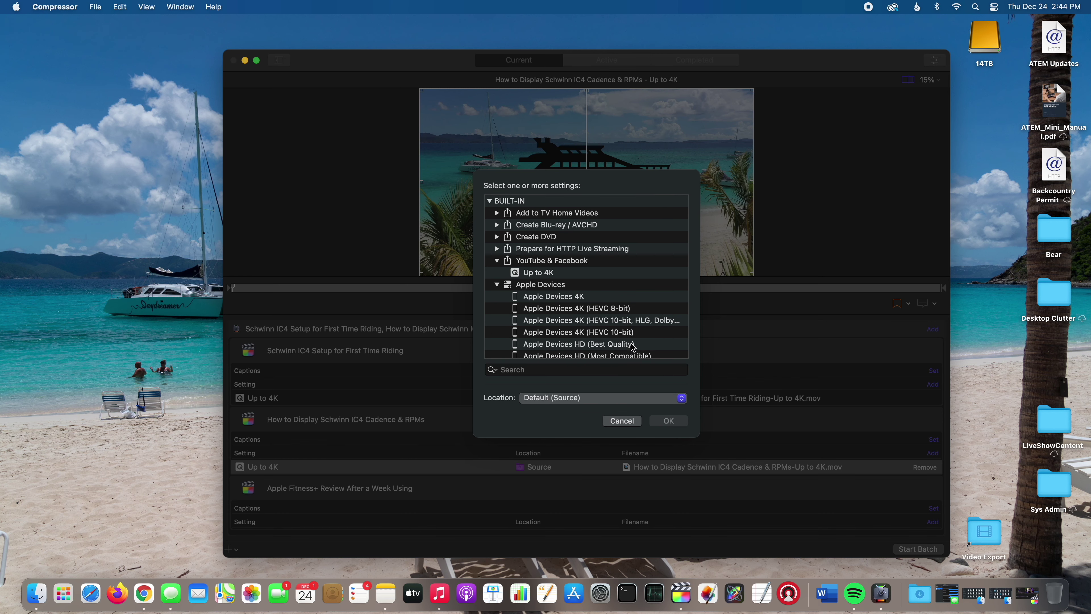
pyautogui.click(570, 275)
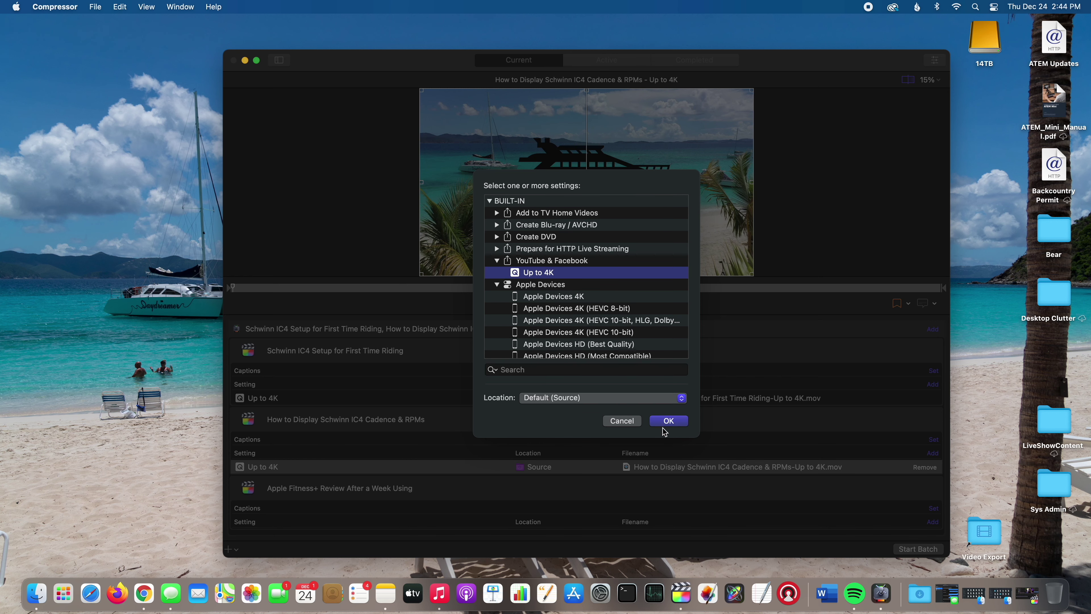
pyautogui.click(669, 420)
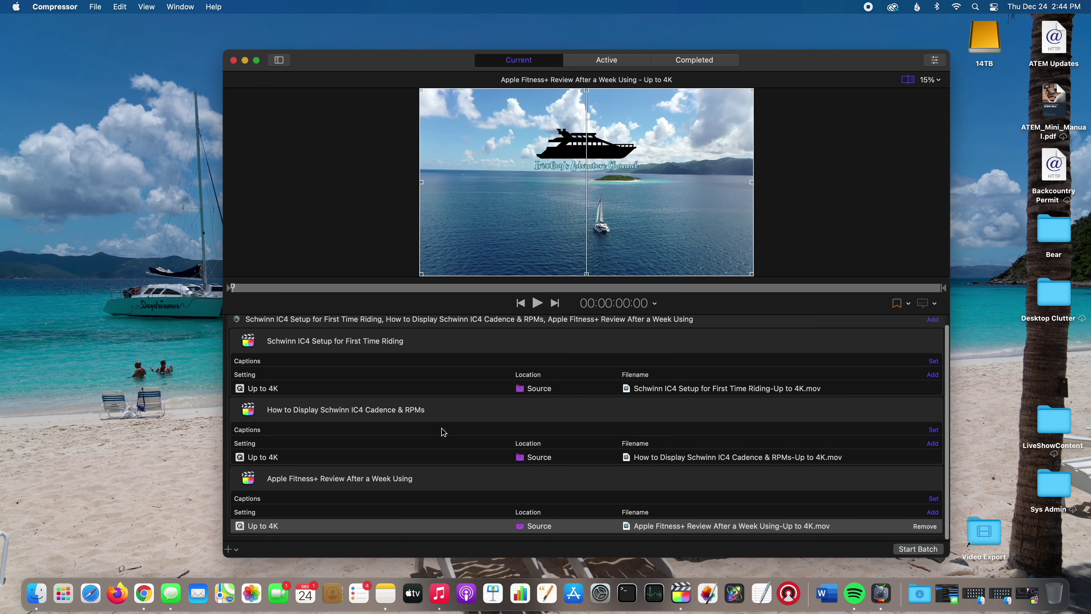
pyautogui.scroll(1, 453, 407)
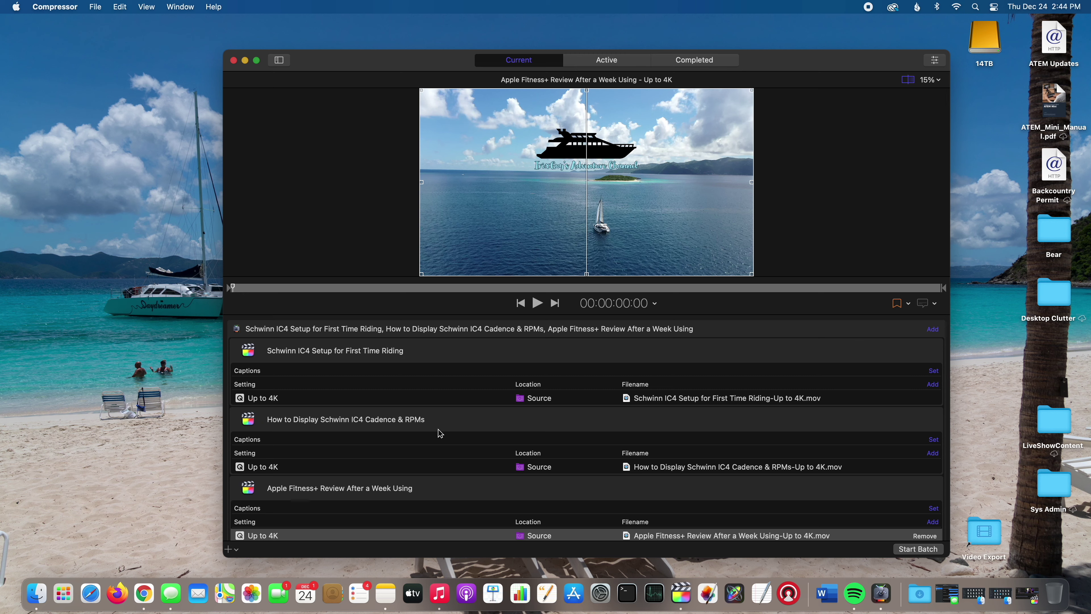
pyautogui.scroll(-2, 441, 434)
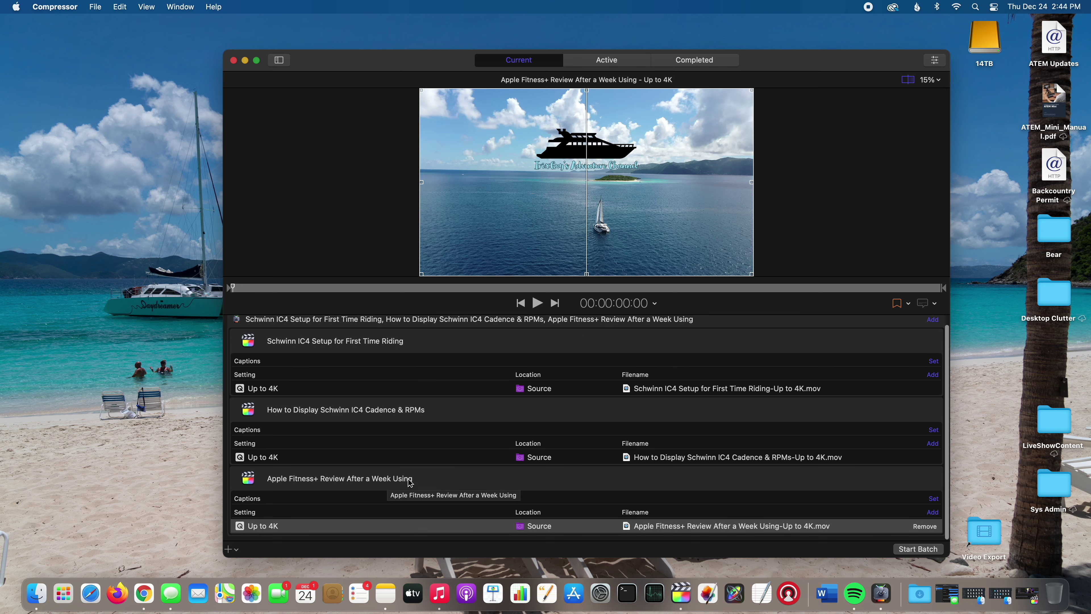
# Start the batch and expand it in the Active tab to list its three jobs
pyautogui.click(911, 552)
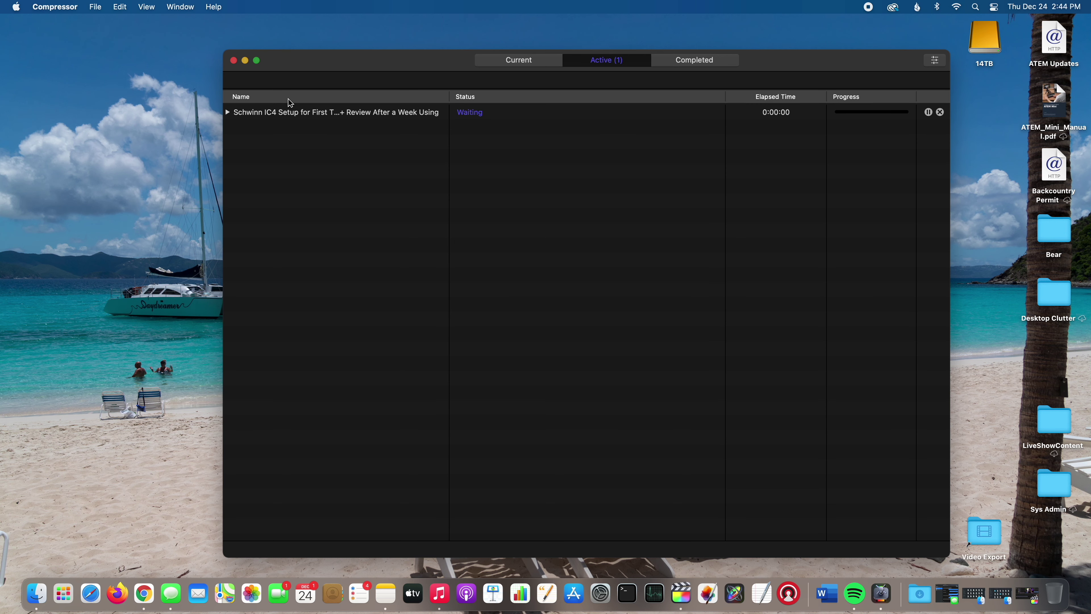
pyautogui.click(228, 113)
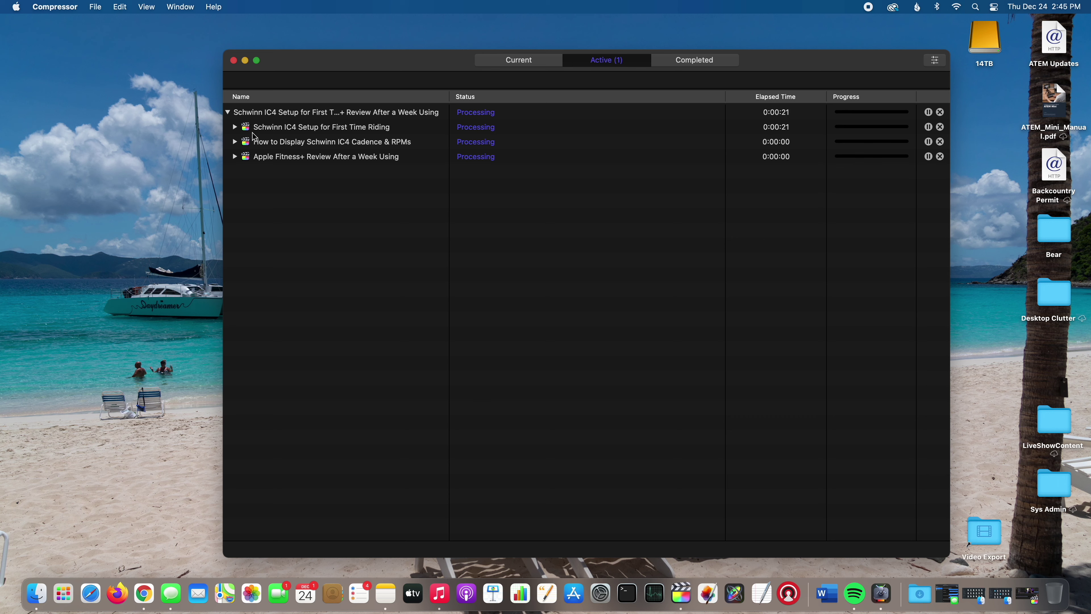
# Expand the Schwinn IC4 Setup job and its Up to 4K output row to view transcoding status
pyautogui.click(235, 128)
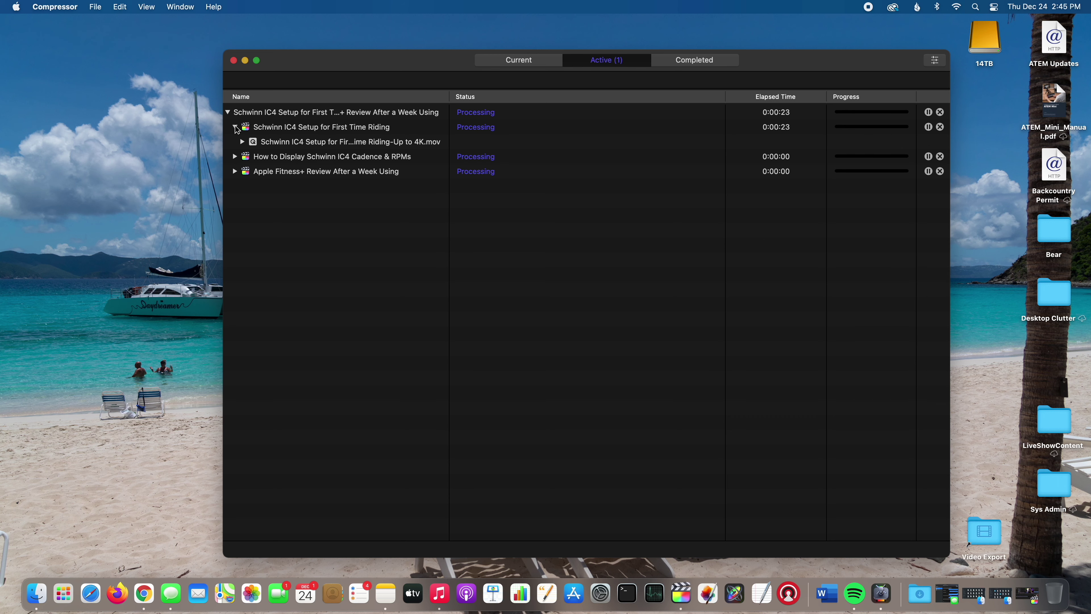
pyautogui.click(242, 142)
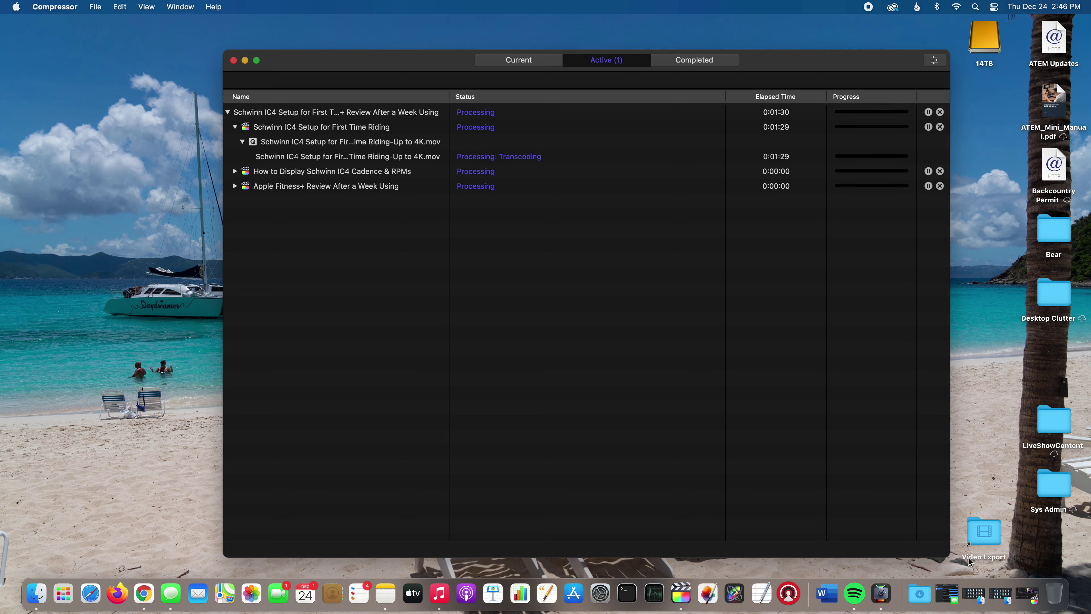
# Restore Final Cut Pro, open the Schwinn IC4 Setup project near its end, then minimize again
pyautogui.click(1030, 598)
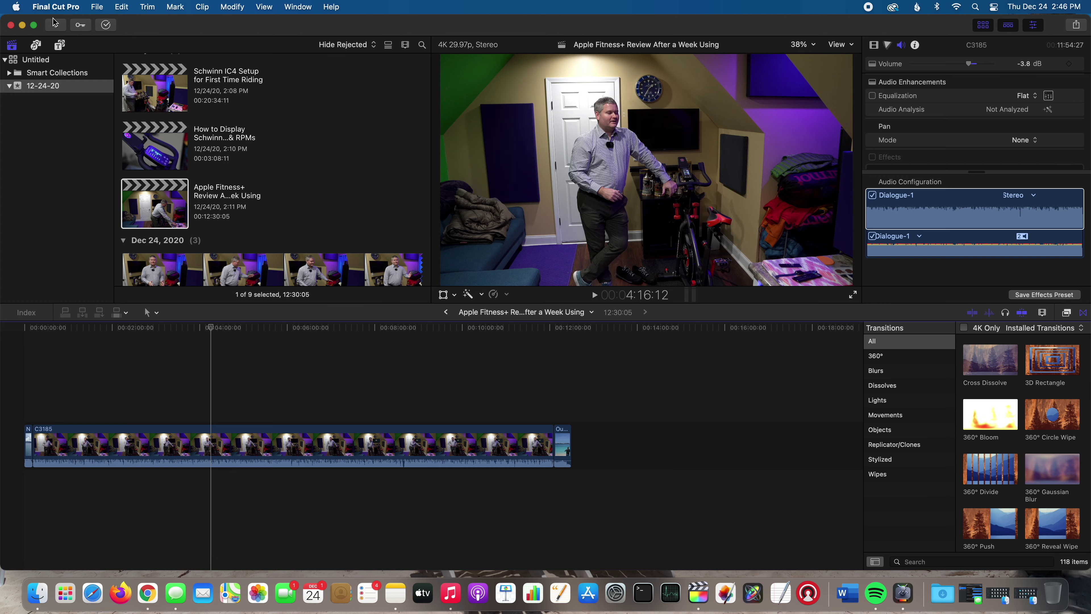
pyautogui.click(23, 26)
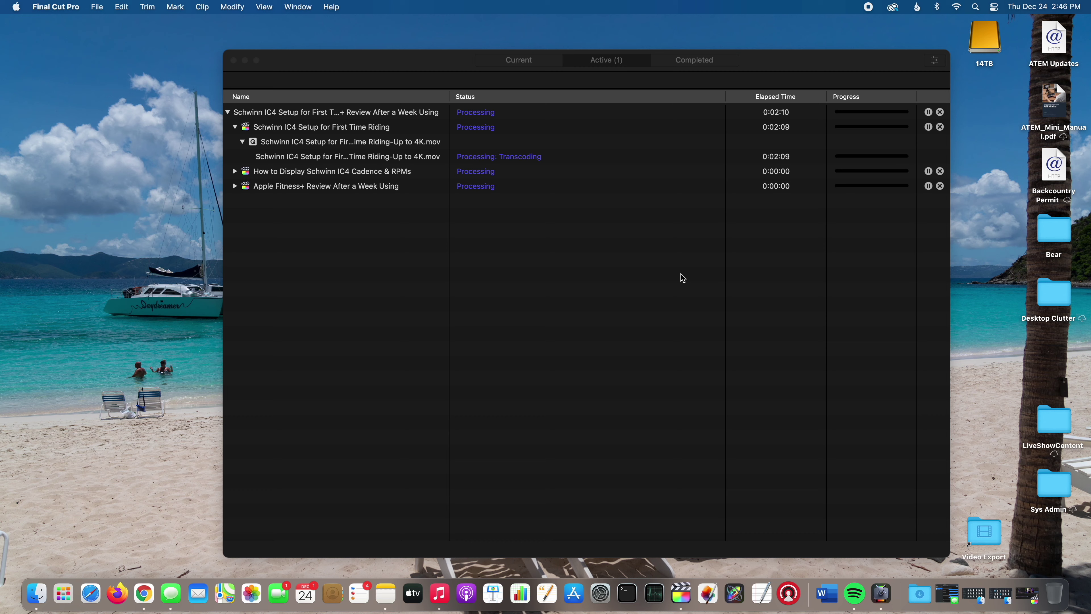
pyautogui.click(1037, 604)
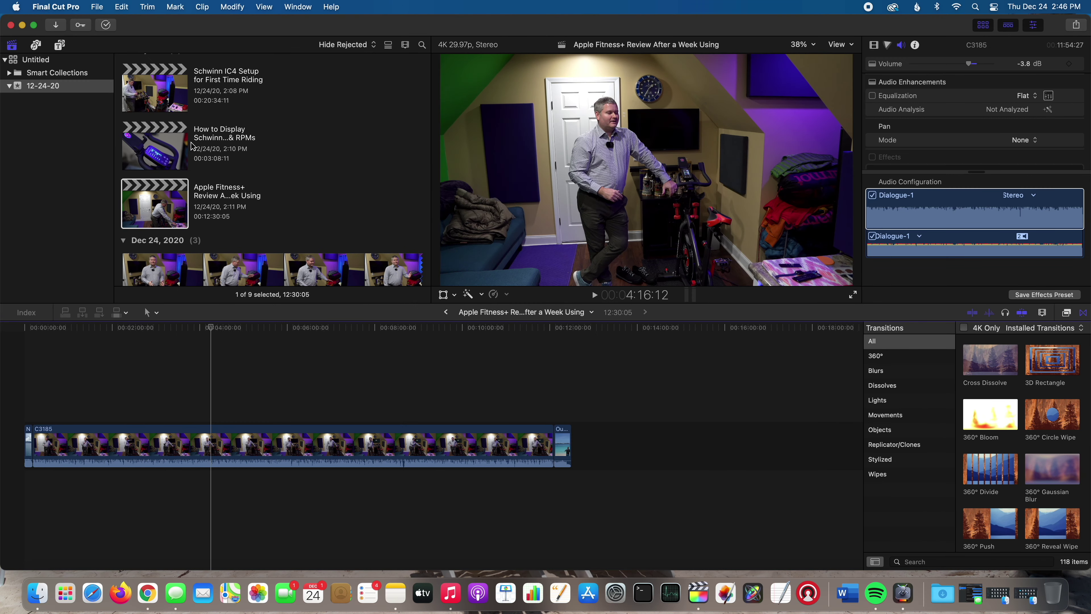
pyautogui.doubleClick(173, 92)
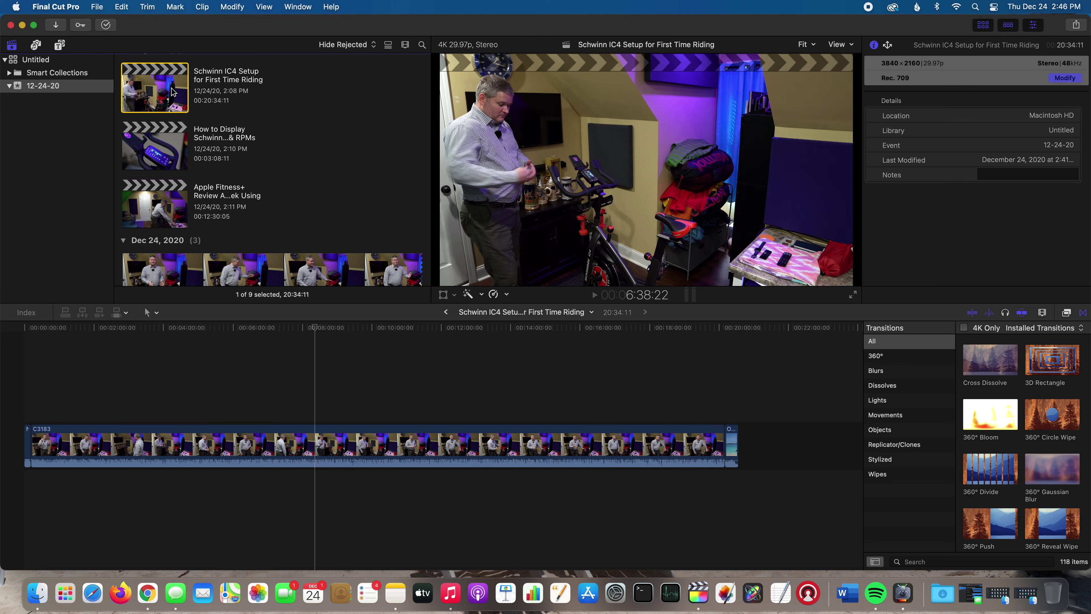
pyautogui.click(738, 406)
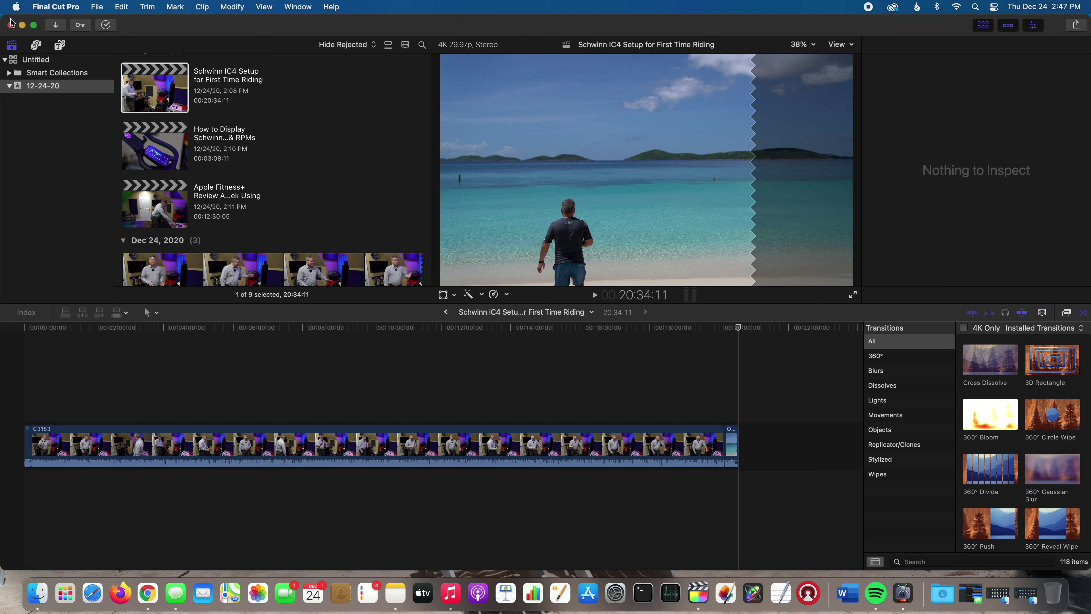
pyautogui.click(22, 24)
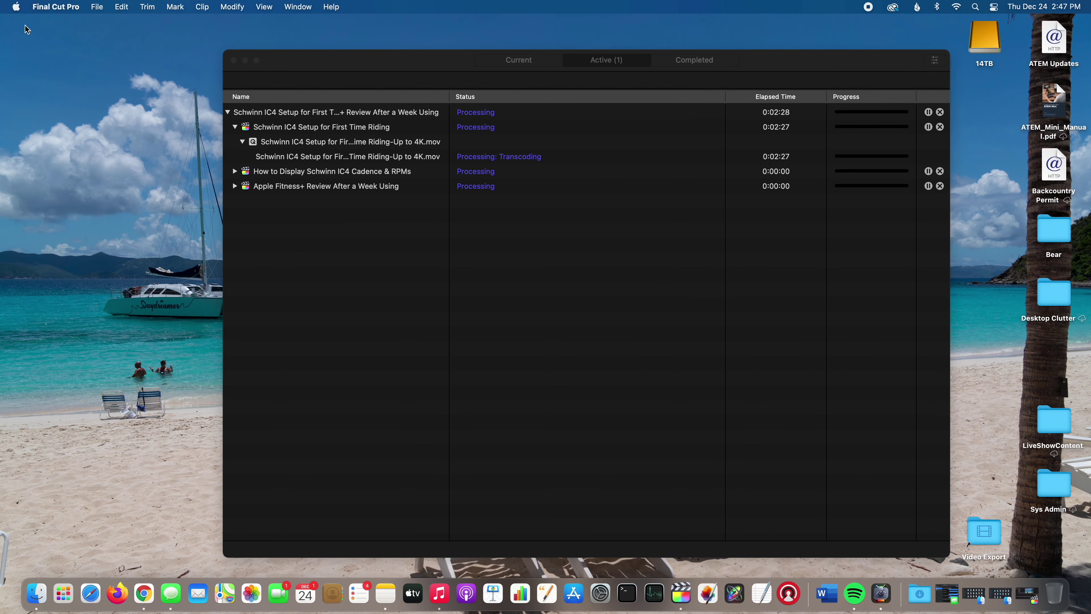